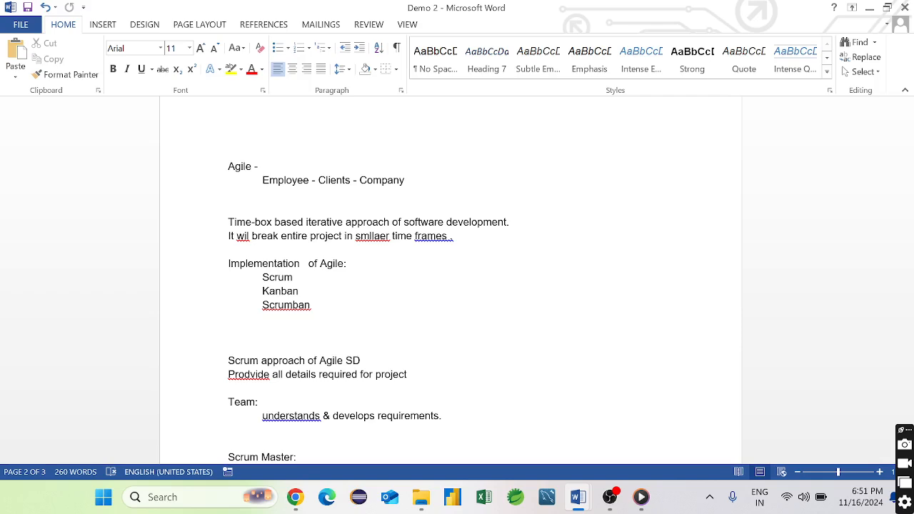
# - Review the story point estimate notes in Word and undo the last change
pyautogui.scroll(-3, 450, 278)
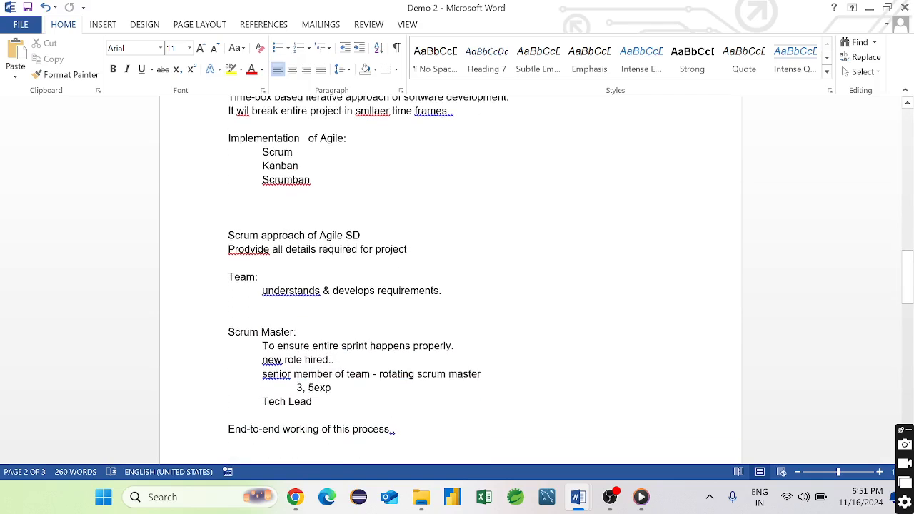
pyautogui.scroll(-2, 450, 279)
pyautogui.scroll(4, 450, 278)
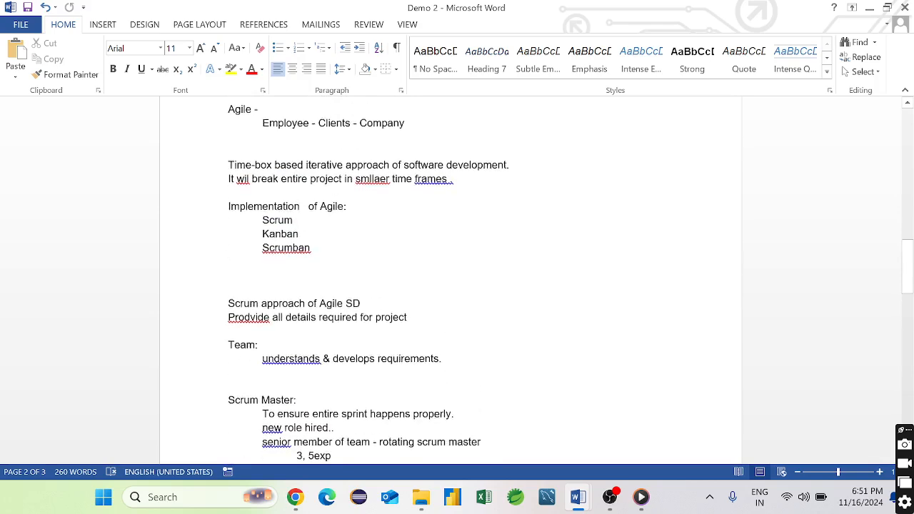
pyautogui.scroll(-1, 450, 278)
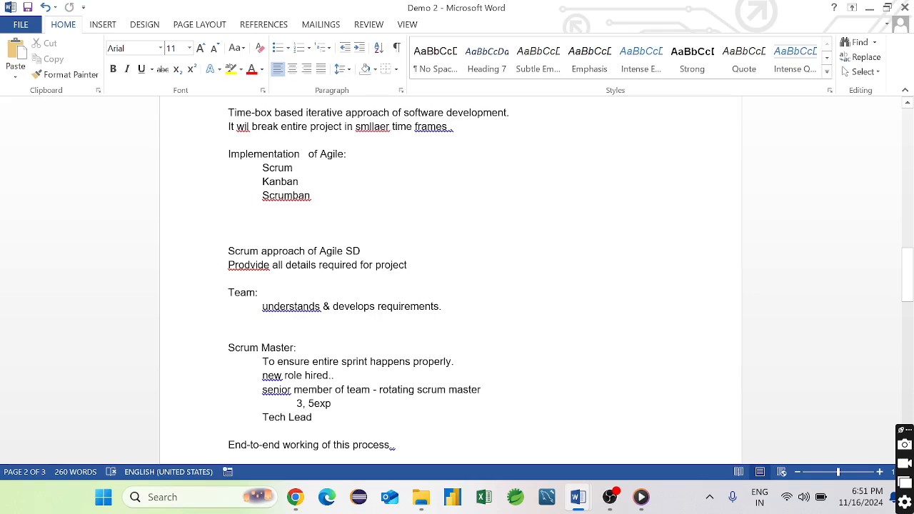
pyautogui.scroll(-1, 450, 279)
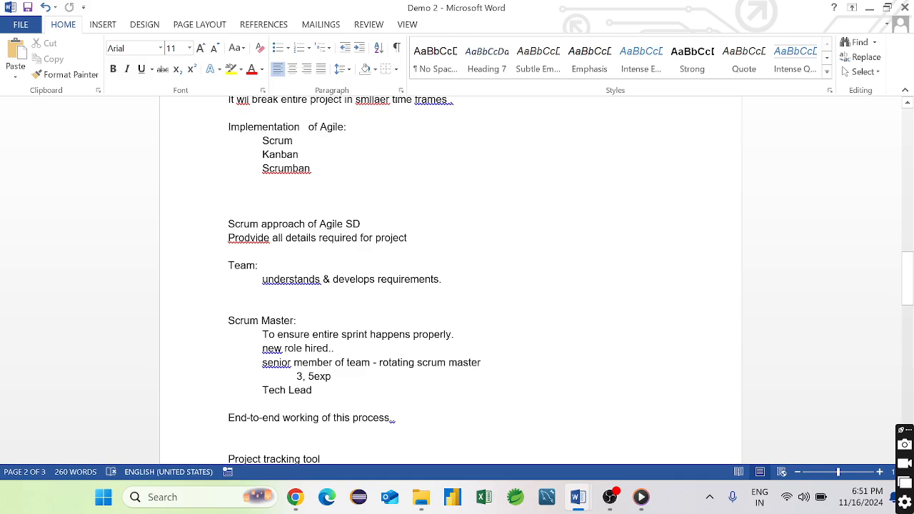
pyautogui.scroll(-3, 450, 286)
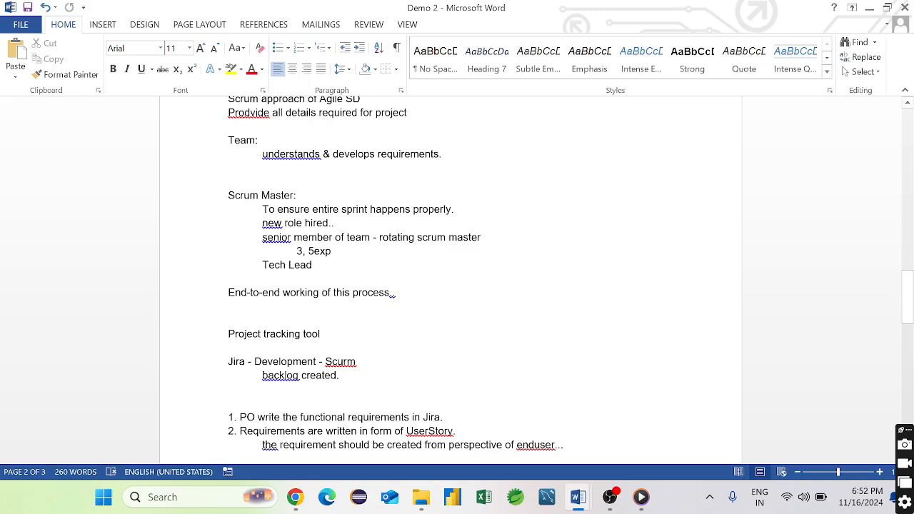
pyautogui.scroll(-2, 450, 286)
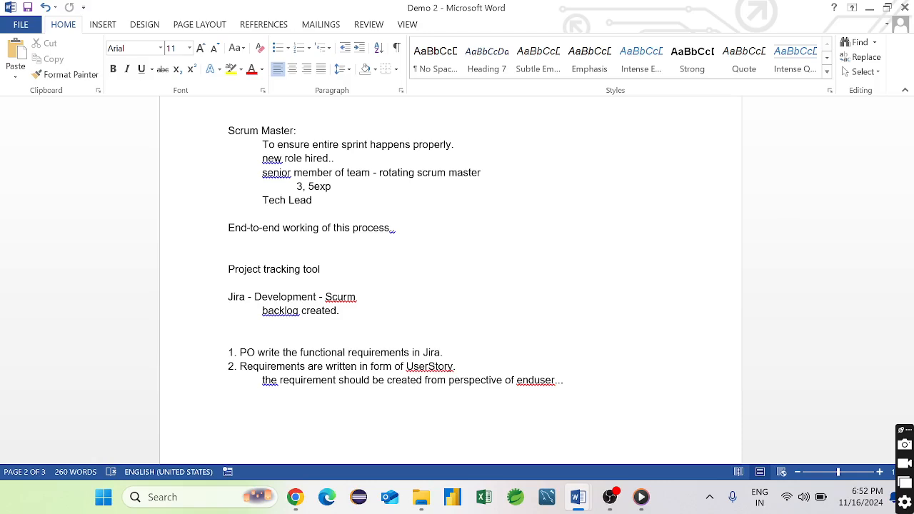
pyautogui.scroll(-6, 450, 285)
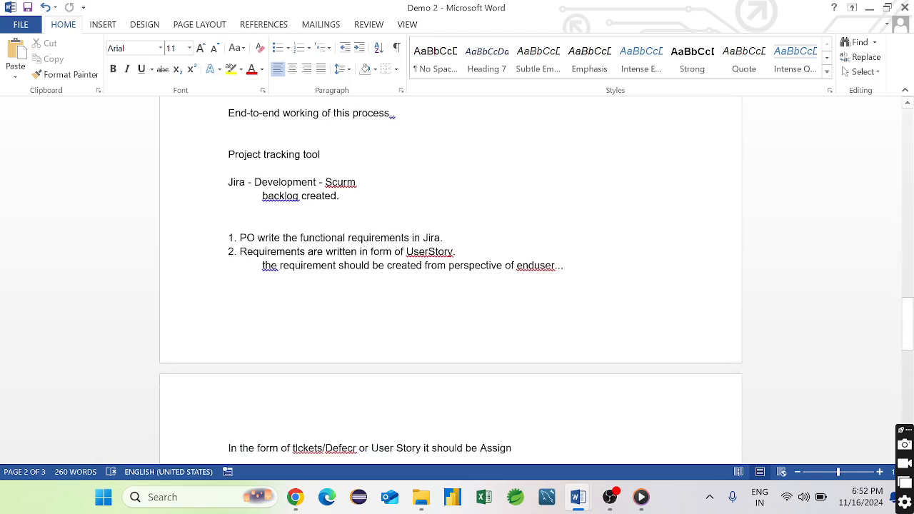
pyautogui.scroll(-2, 450, 286)
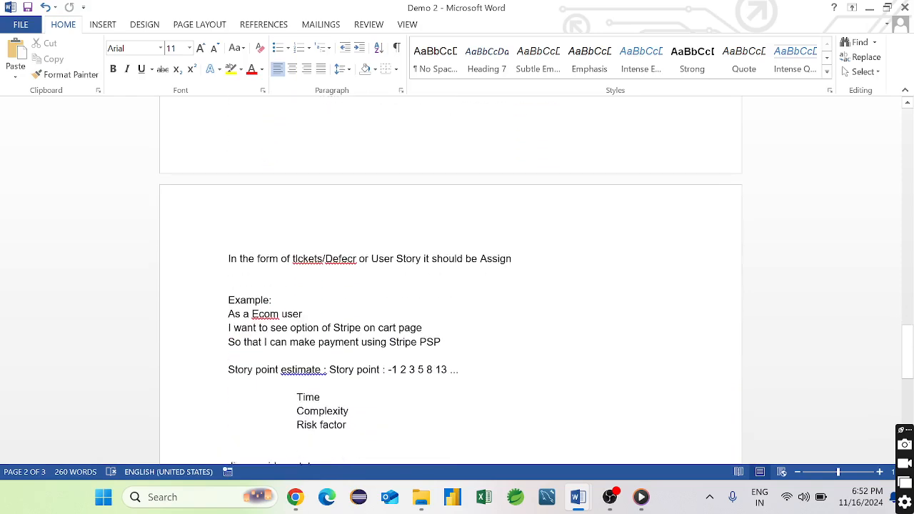
pyautogui.scroll(5, 450, 285)
pyautogui.scroll(-1, 450, 286)
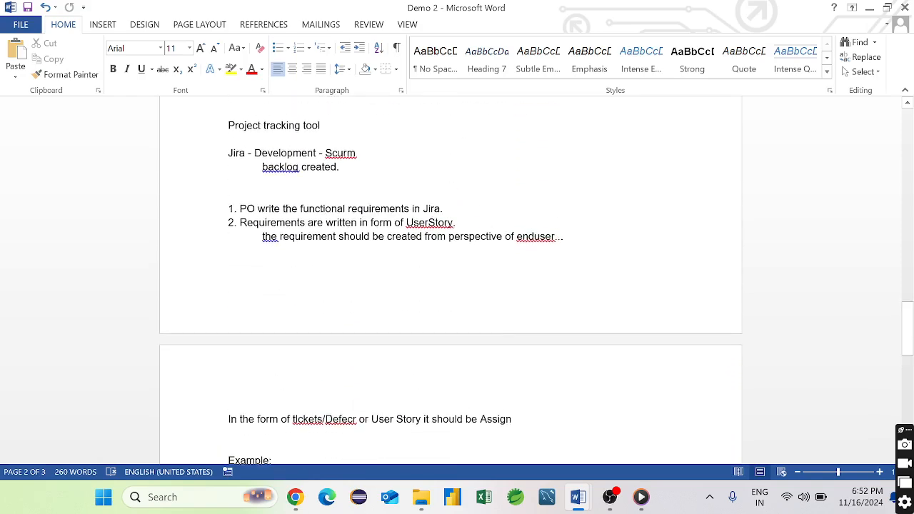
pyautogui.scroll(-1, 450, 285)
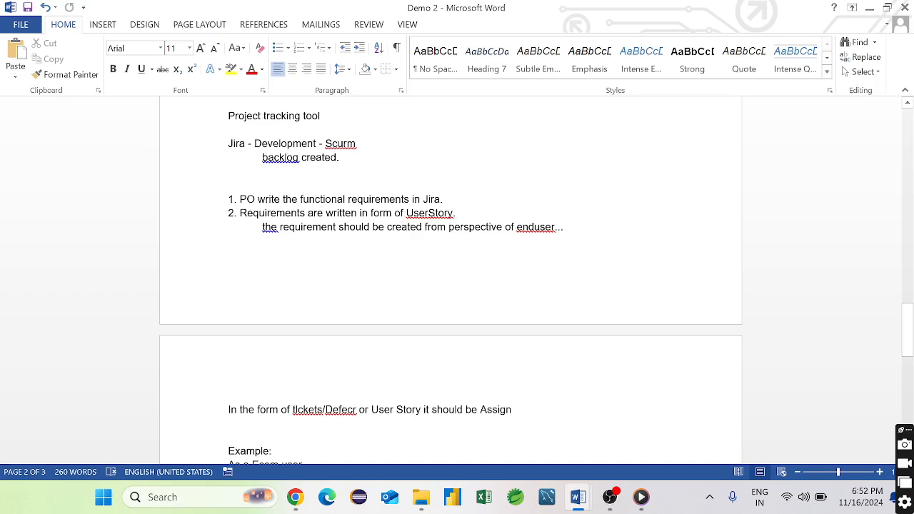
pyautogui.scroll(-3, 450, 285)
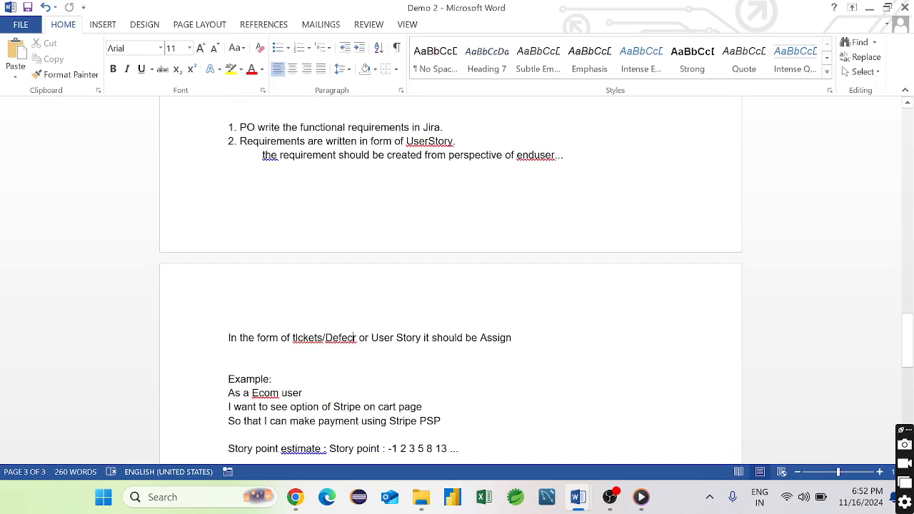
pyautogui.scroll(-6, 450, 286)
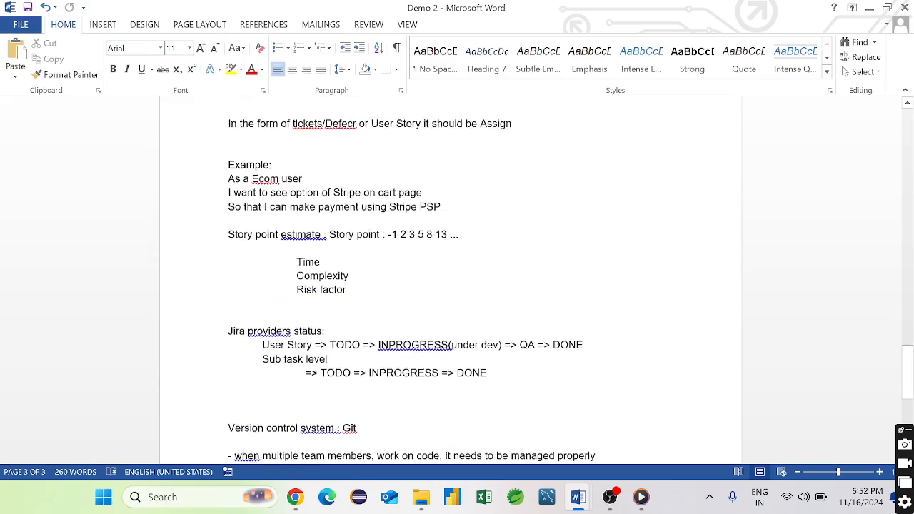
pyautogui.scroll(-2, 450, 285)
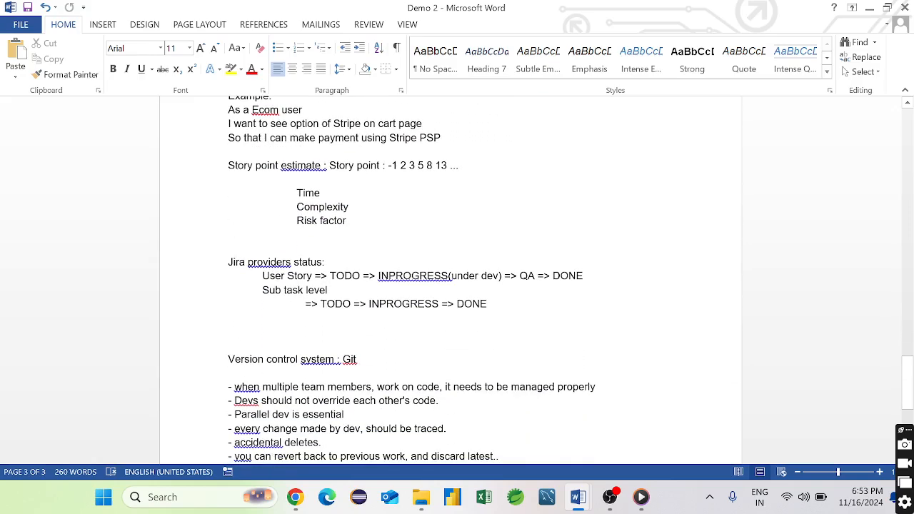
pyautogui.scroll(1, 450, 286)
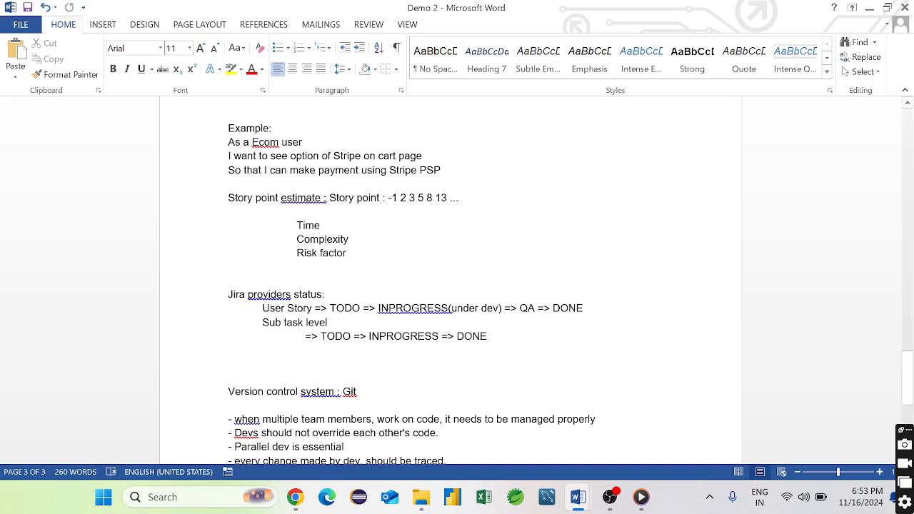
pyautogui.hotkey('ctrl', 'z')
# - Enter the Time factor as 2+2 = 4
pyautogui.write(':')
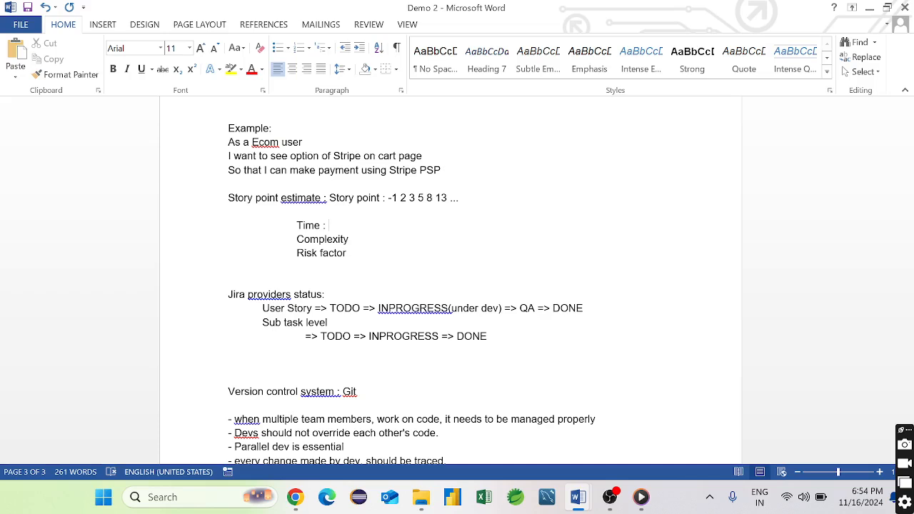
pyautogui.write('3+')
pyautogui.press('BackSpace')
pyautogui.press('BackSpace')
pyautogui.press('BackSpace')
pyautogui.write('2+')
pyautogui.write('2')
pyautogui.write(' = 4')
# - Set Complexity to 1 and Risk factor to 0.5, with a total of 6 on its own line
pyautogui.write('1')
pyautogui.write(':')
pyautogui.write(' 0.5')
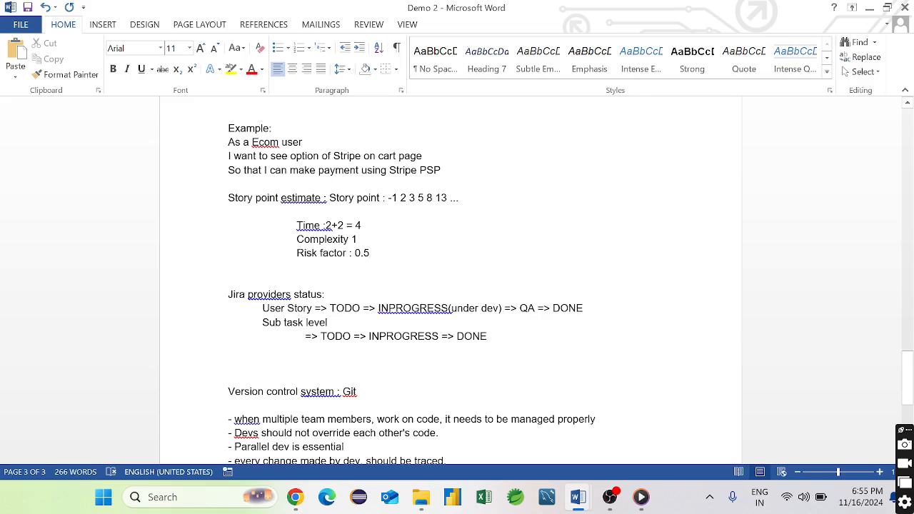
pyautogui.press('Return')
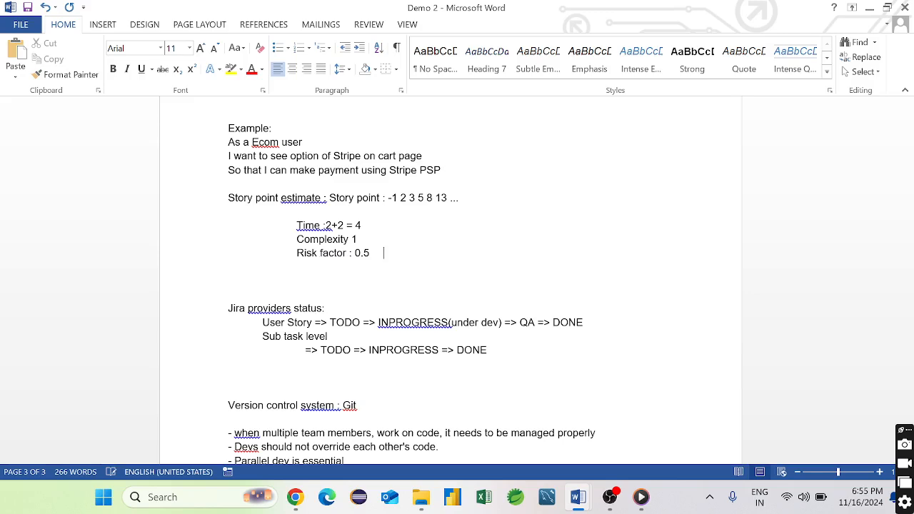
pyautogui.write('6')
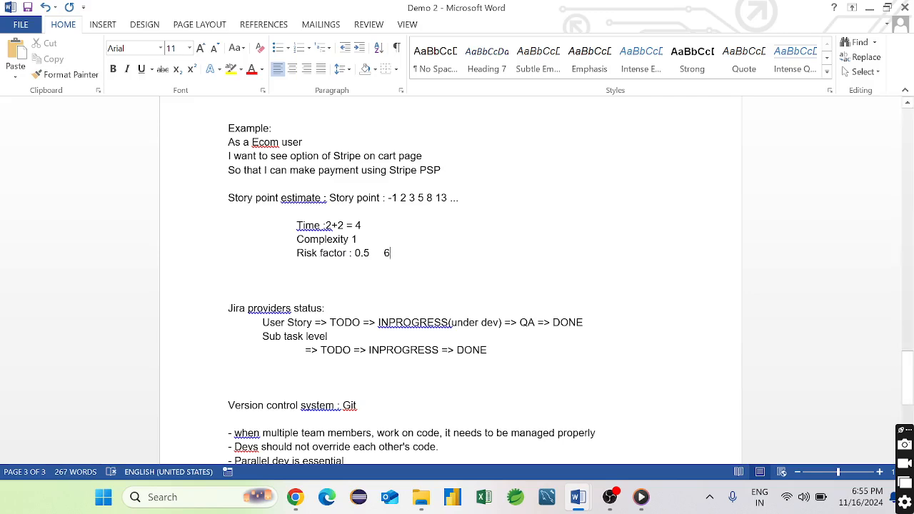
pyautogui.press('Return')
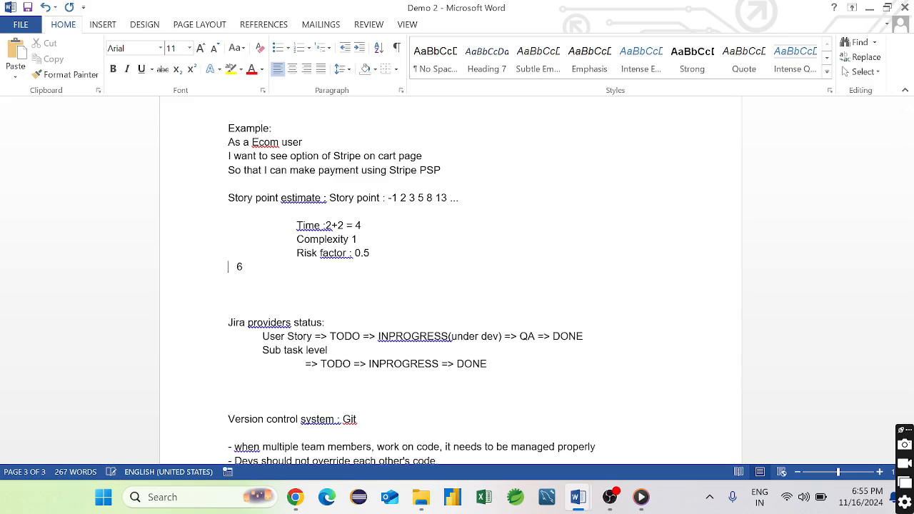
pyautogui.scroll(-2, 227, 322)
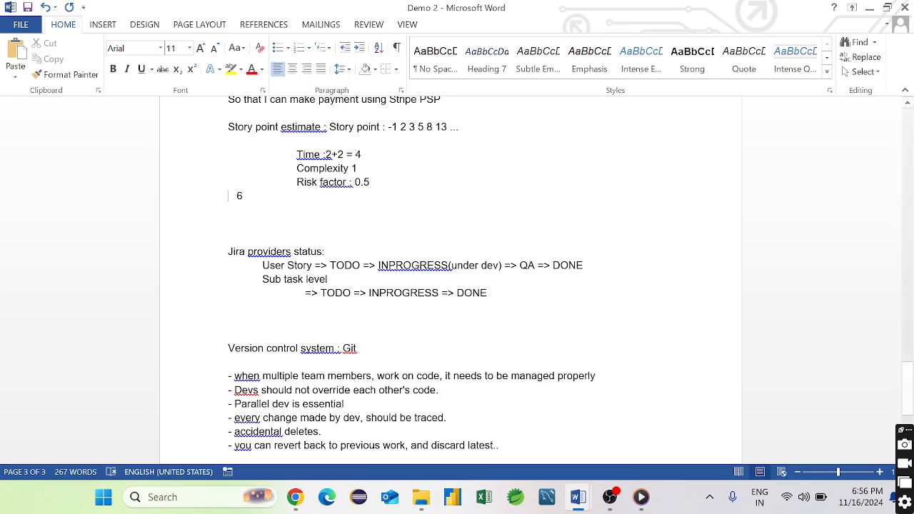
pyautogui.scroll(-4, 450, 279)
pyautogui.scroll(1, 450, 279)
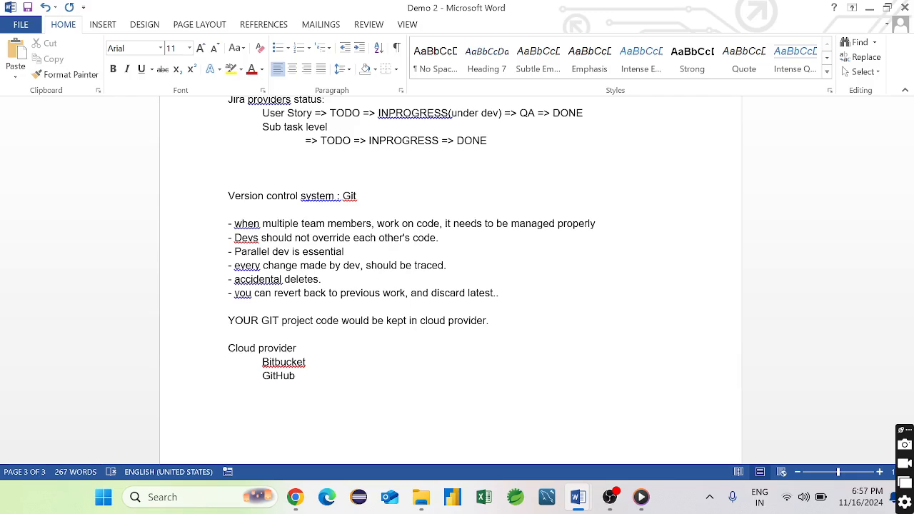
# - Draft a Sprint 1 issue titled '…Form Should be Done by D' and widen the backlog list
pyautogui.click(295, 497)
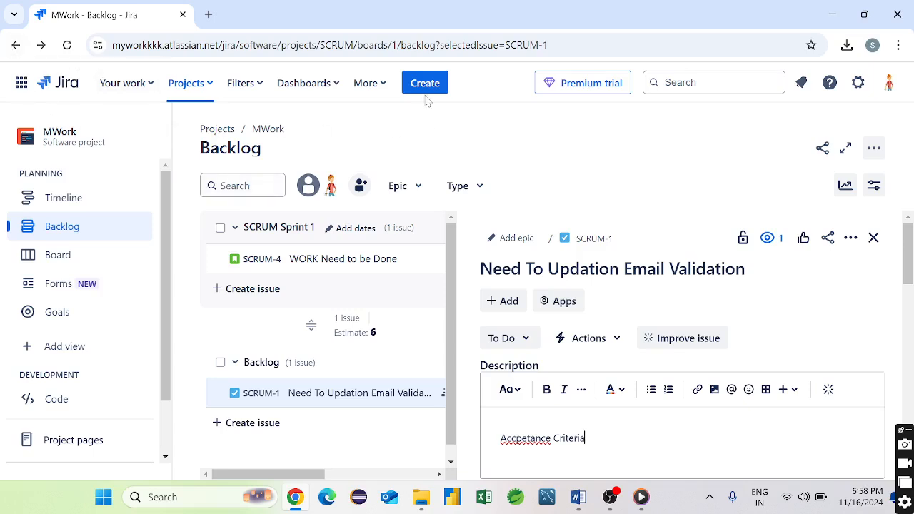
pyautogui.click(259, 290)
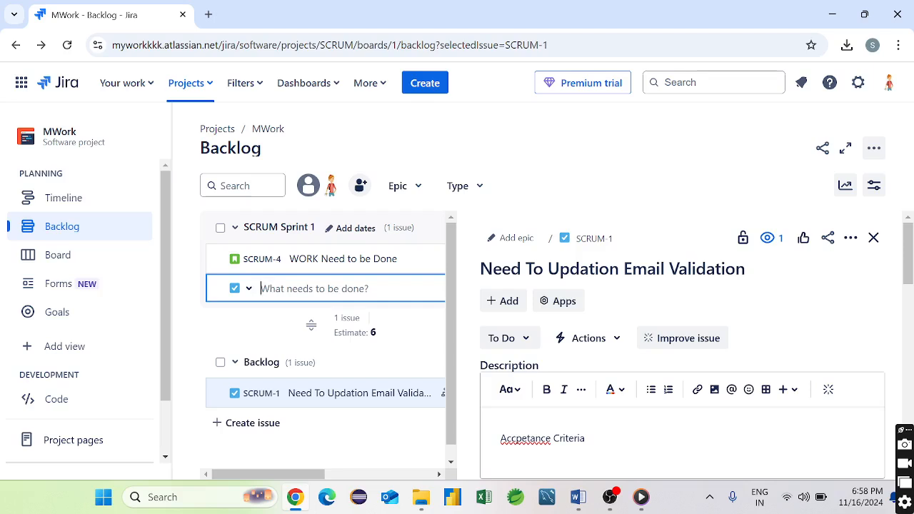
pyautogui.write('Pa')
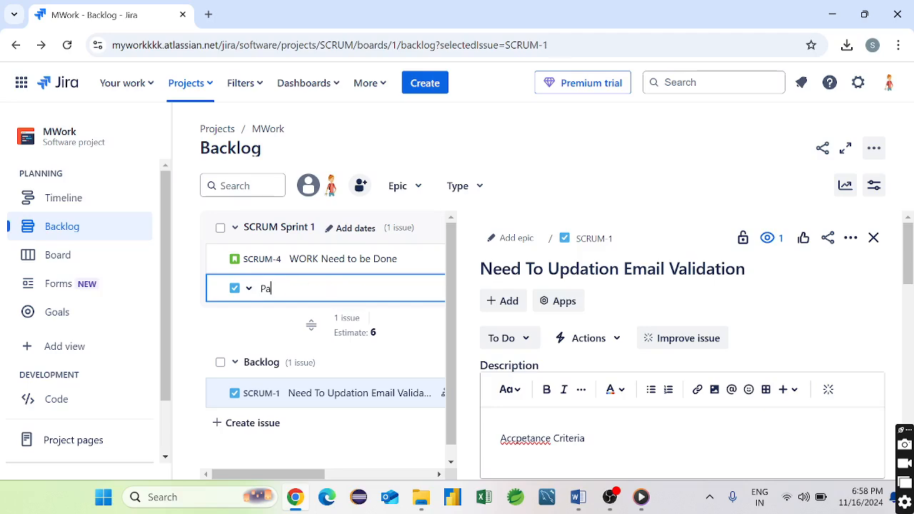
pyautogui.write('yment MEthod')
pyautogui.write('eth')
pyautogui.write('od Done')
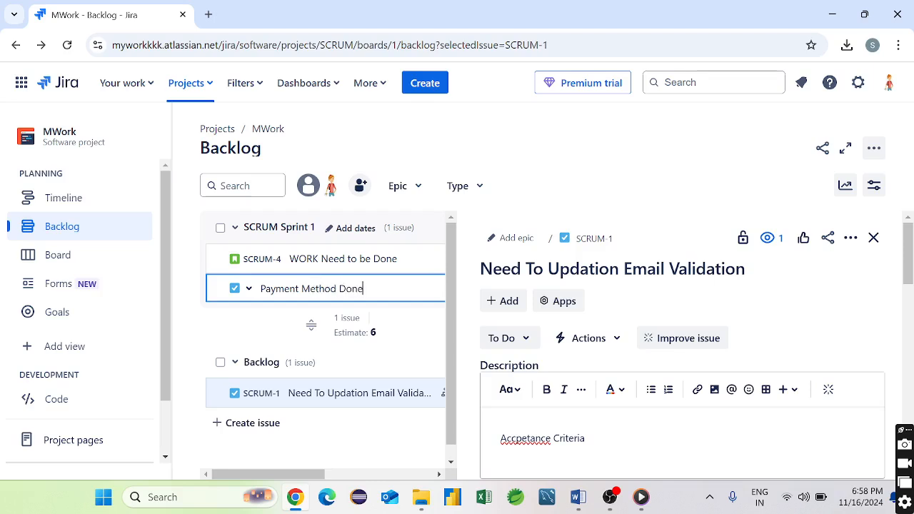
pyautogui.press('BackSpace')
pyautogui.press('BackSpace')
pyautogui.press('BackSpace')
pyautogui.press('BackSpace')
pyautogui.press('BackSpace')
pyautogui.press('BackSpace')
pyautogui.press('BackSpace')
pyautogui.press('BackSpace')
pyautogui.press('BackSpace')
pyautogui.press('BackSpace')
pyautogui.press('BackSpace')
pyautogui.press('BackSpace')
pyautogui.write('Fro')
pyautogui.press('BackSpace')
pyautogui.press('BackSpace')
pyautogui.write('orm Should be Done ')
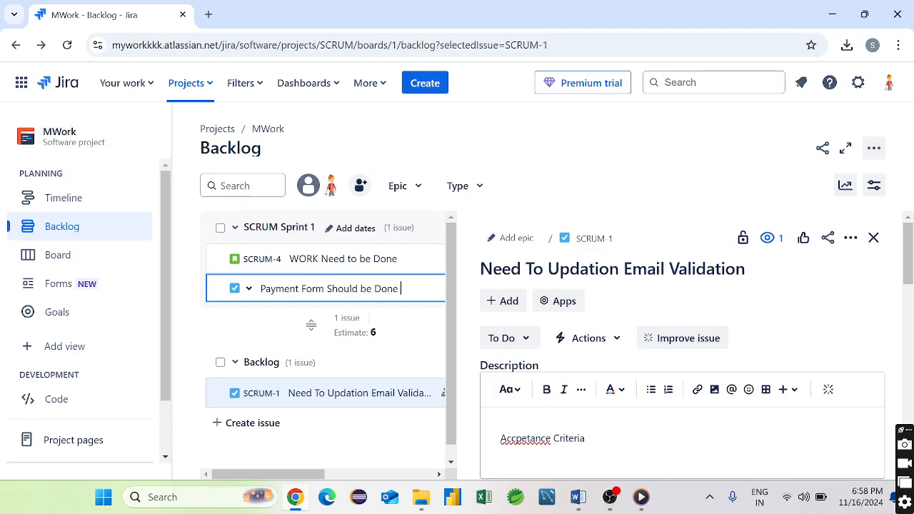
pyautogui.write('by D')
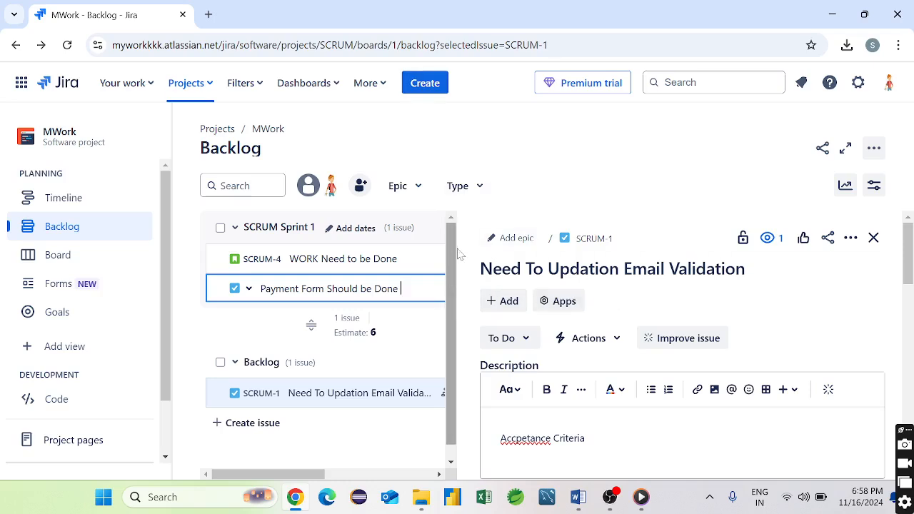
pyautogui.moveTo(457, 245); pyautogui.dragTo(693, 300)
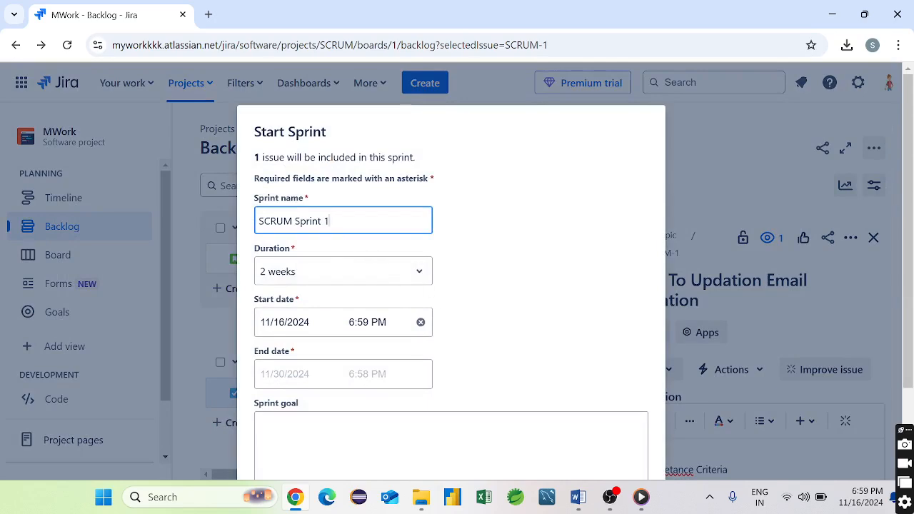
# - Give Sprint 1 a 1-week duration starting November 15, 2024, and start it
pyautogui.click(363, 275)
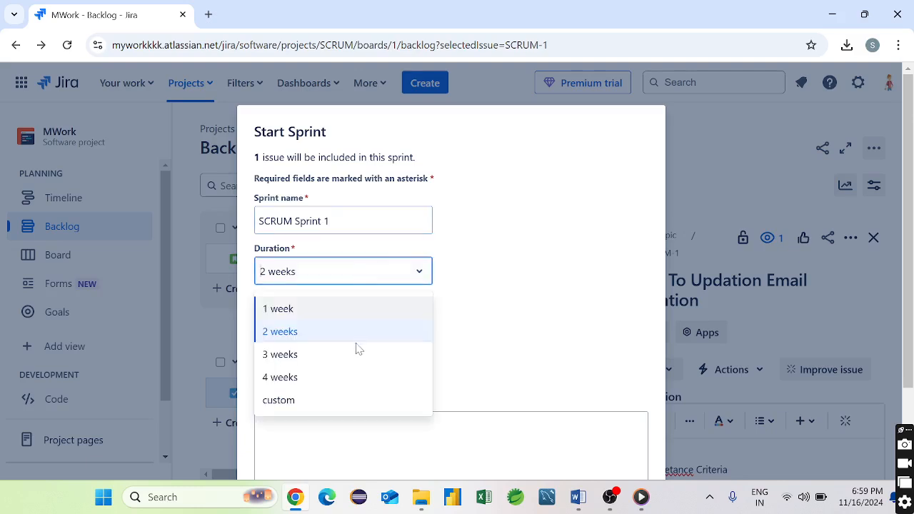
pyautogui.click(284, 318)
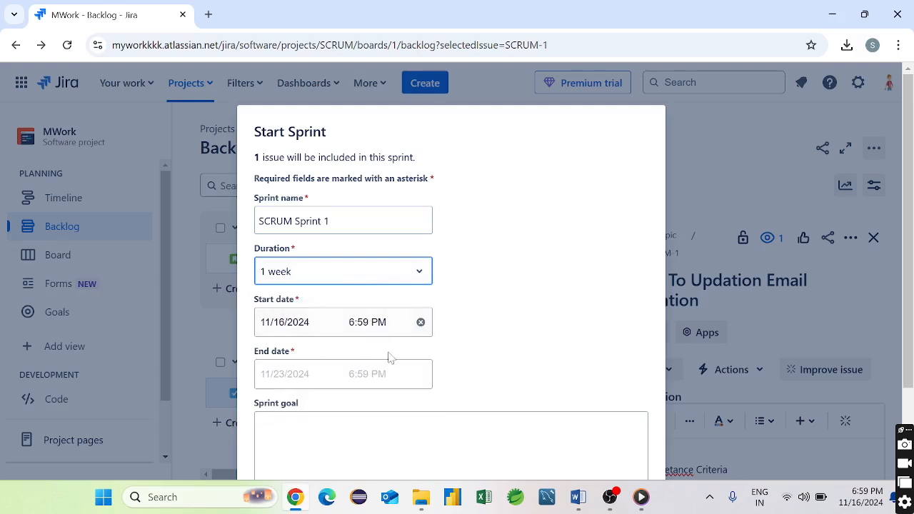
pyautogui.scroll(-2, 423, 379)
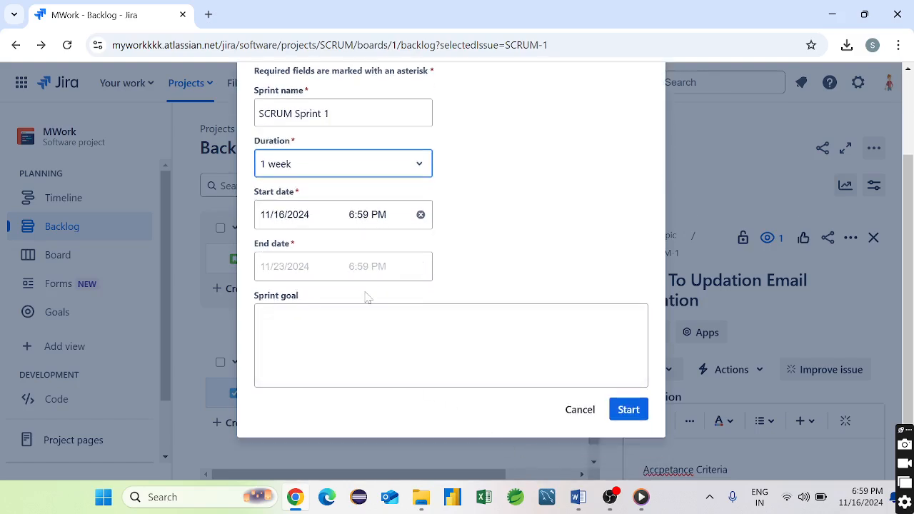
pyautogui.click(322, 266)
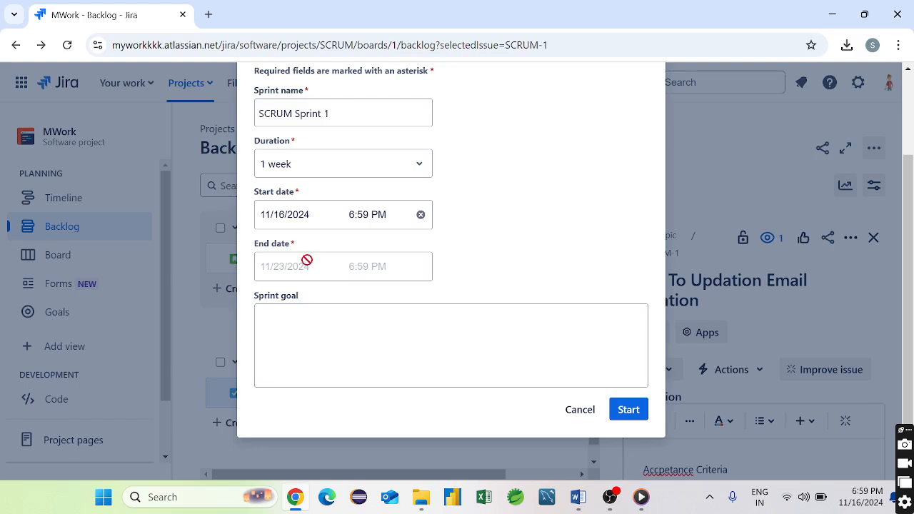
pyautogui.click(420, 215)
pyautogui.click(298, 214)
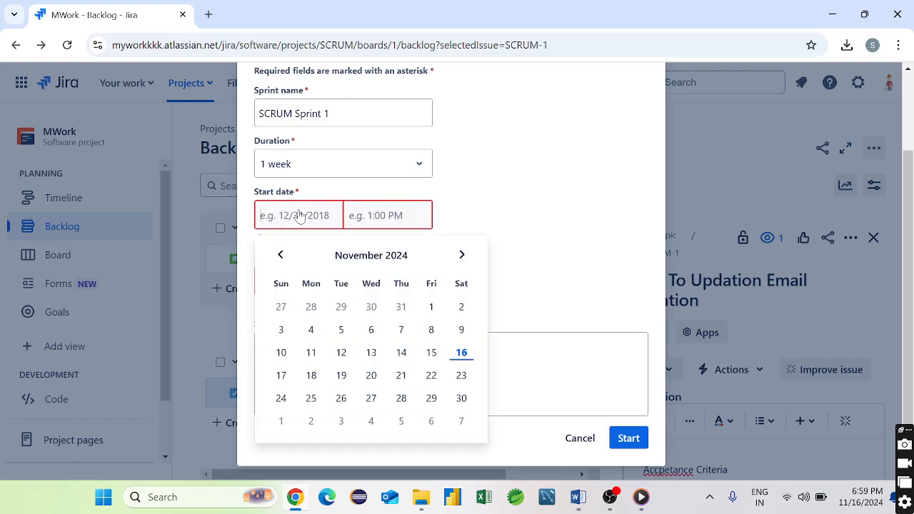
pyautogui.click(431, 353)
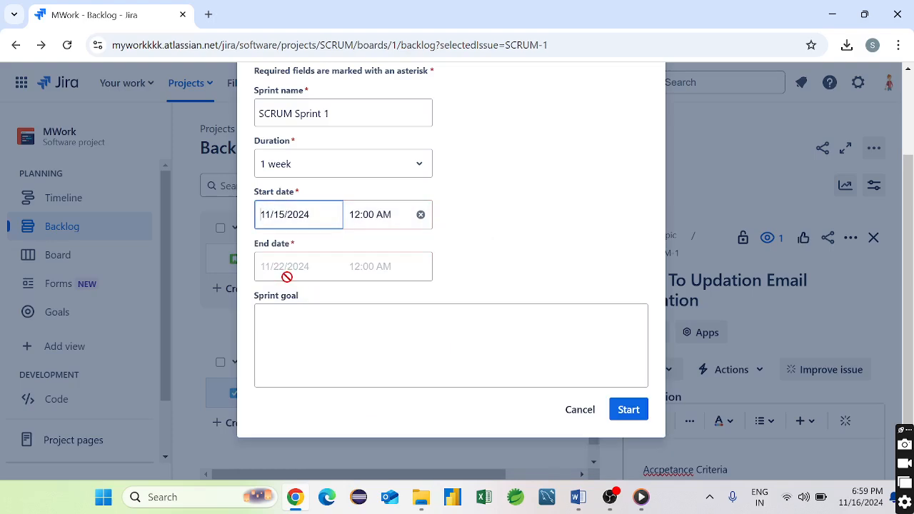
pyautogui.click(627, 414)
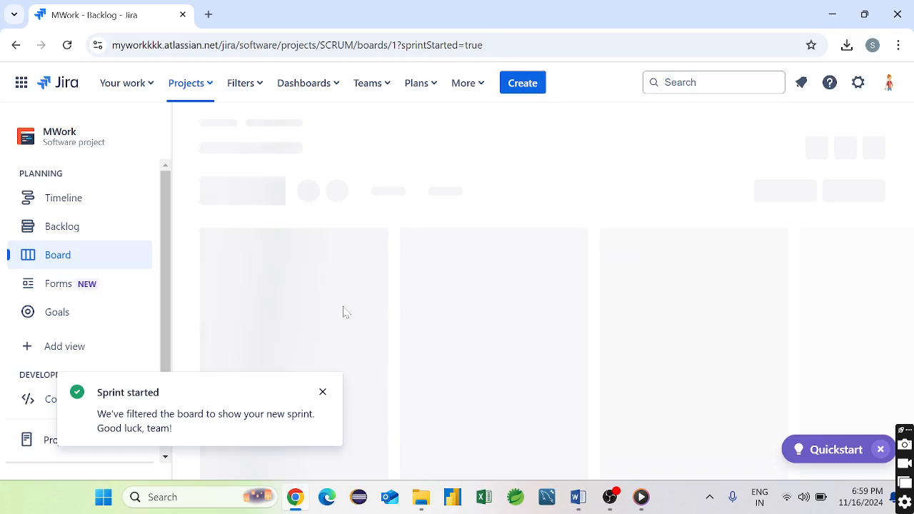
# - Glance at the Your work recent issues list, then close it to view the board
pyautogui.click(112, 83)
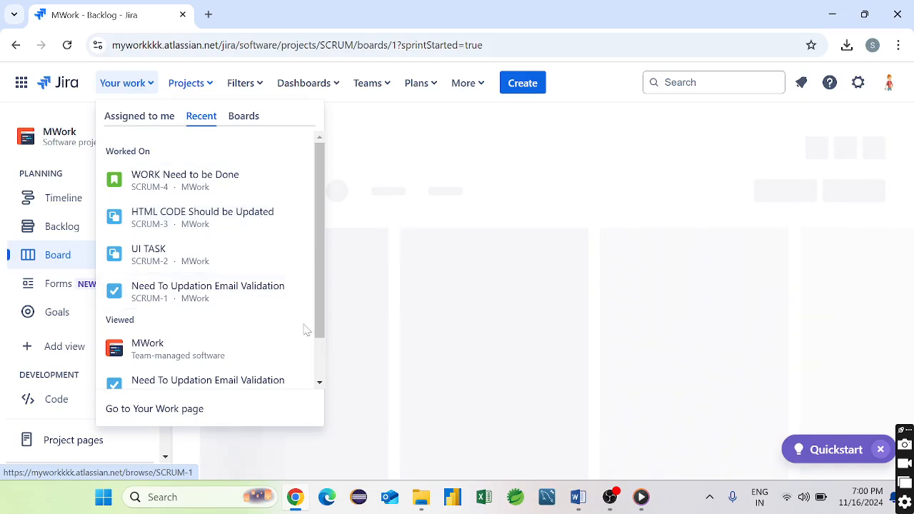
pyautogui.moveTo(320, 310)
pyautogui.mouseDown()
pyautogui.moveTo(321, 366)
pyautogui.moveTo(318, 304)
pyautogui.mouseUp()
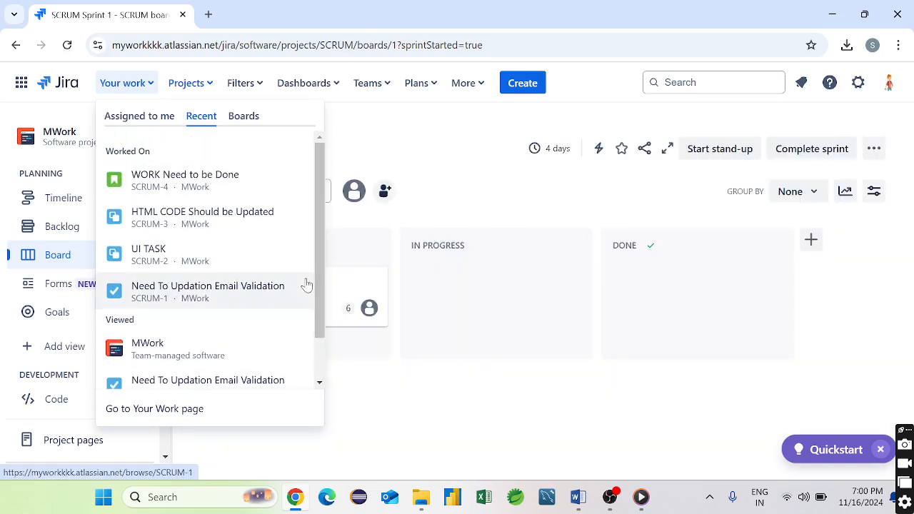
pyautogui.click(361, 147)
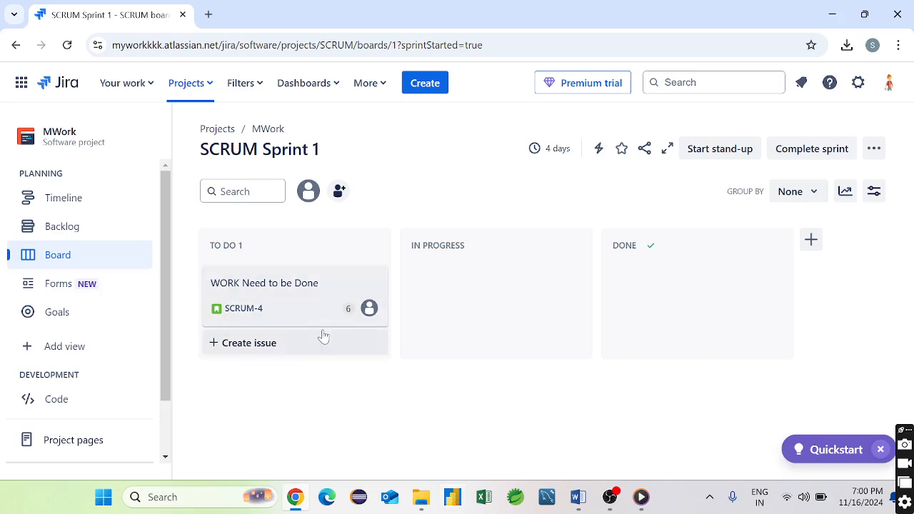
# - Open SCRUM-4 'WORK Need to be Done' details and browse its Details panel
pyautogui.click(296, 313)
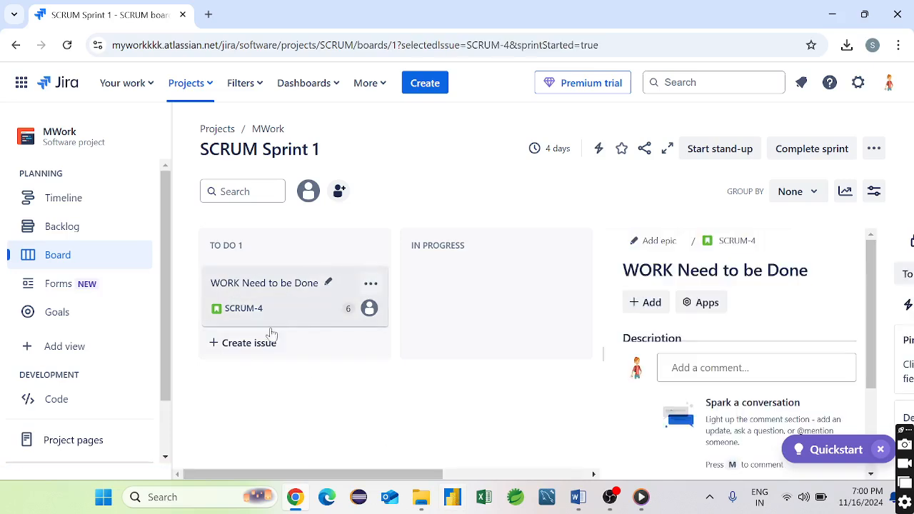
pyautogui.scroll(-5, 807, 371)
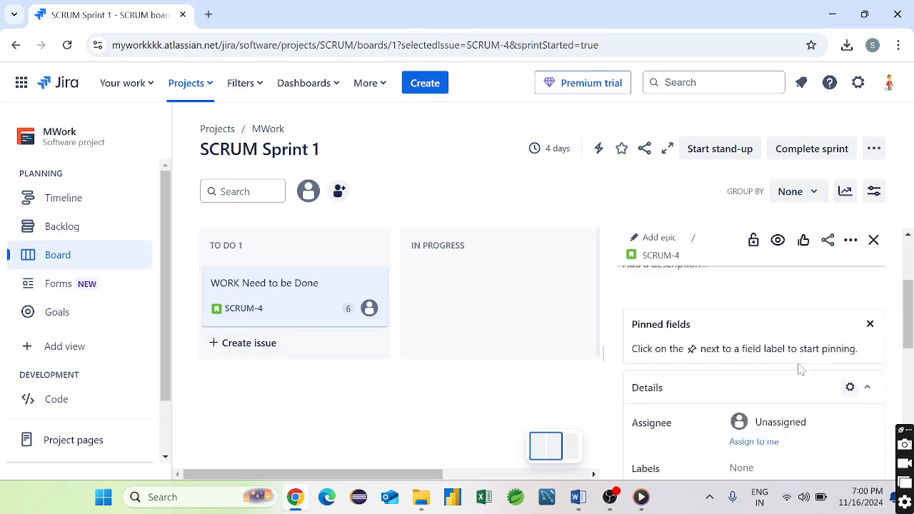
pyautogui.scroll(3, 793, 375)
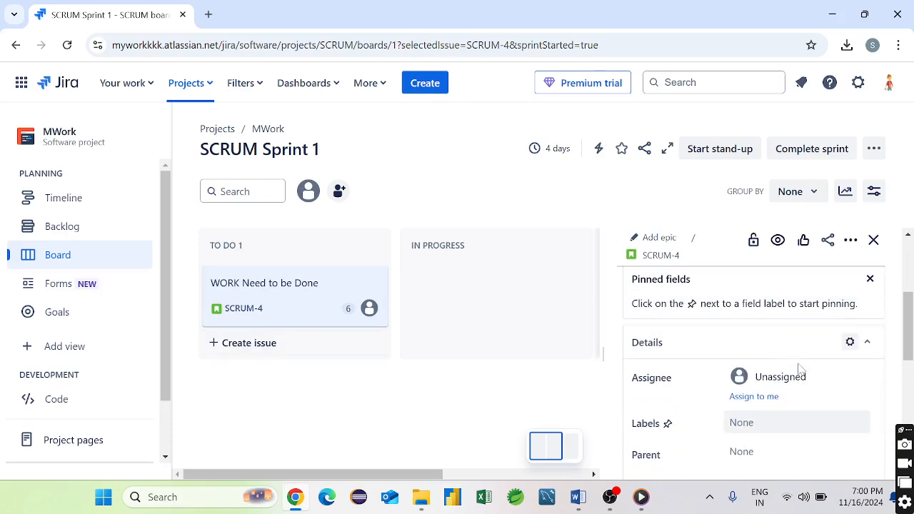
pyautogui.scroll(-1, 793, 375)
pyautogui.scroll(1, 777, 385)
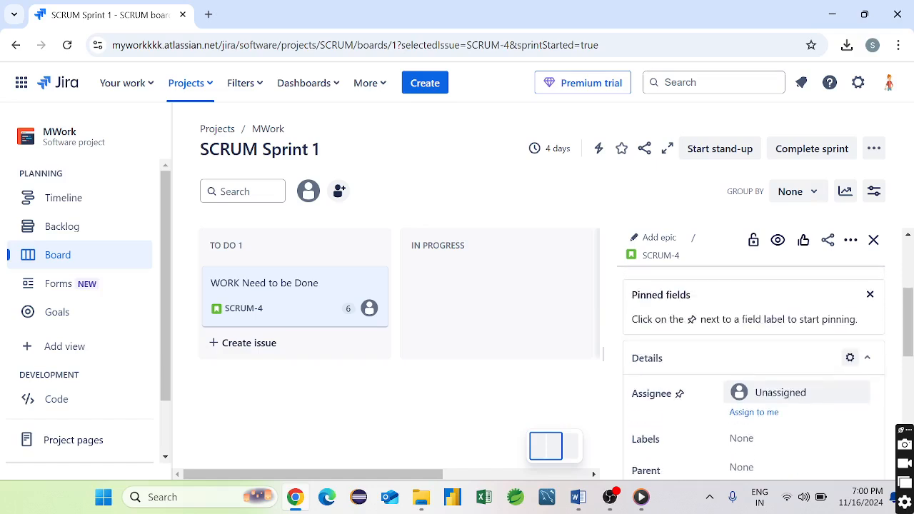
pyautogui.scroll(-3, 776, 384)
pyautogui.scroll(-2, 775, 382)
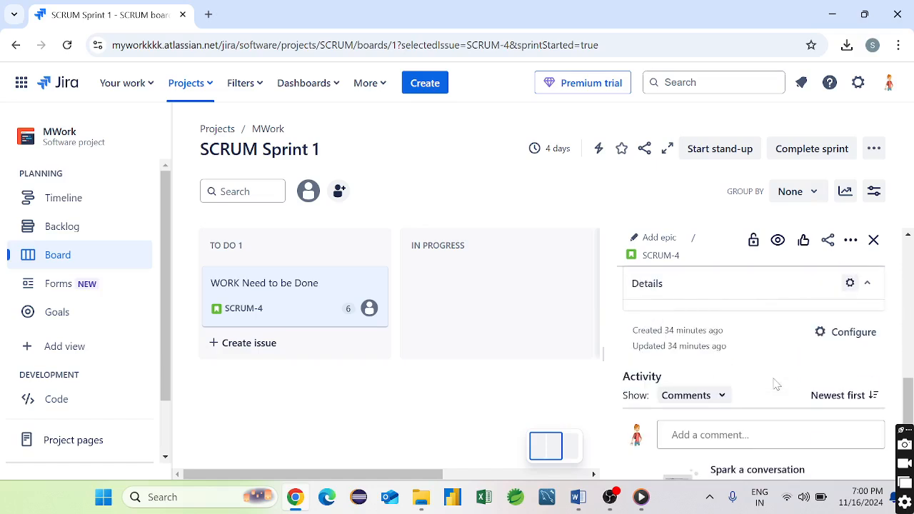
pyautogui.scroll(-1, 772, 381)
pyautogui.scroll(1, 772, 380)
pyautogui.scroll(3, 771, 381)
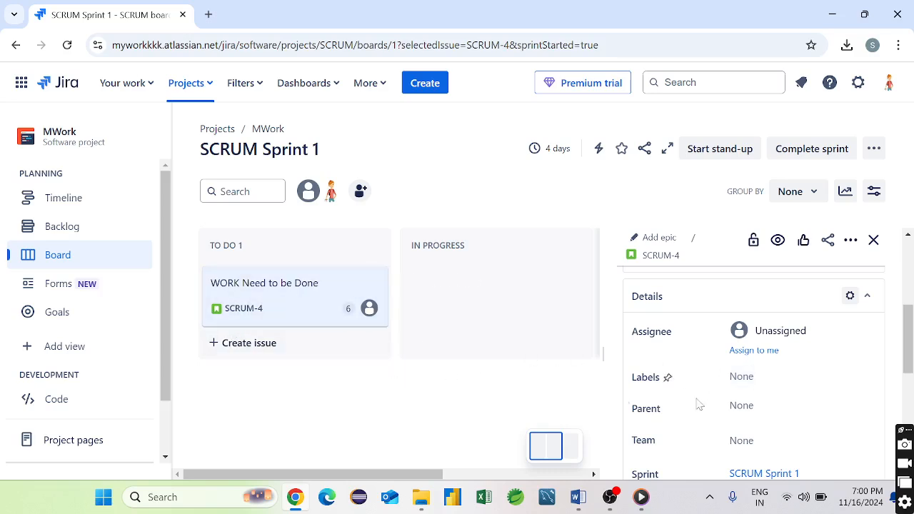
pyautogui.click(132, 85)
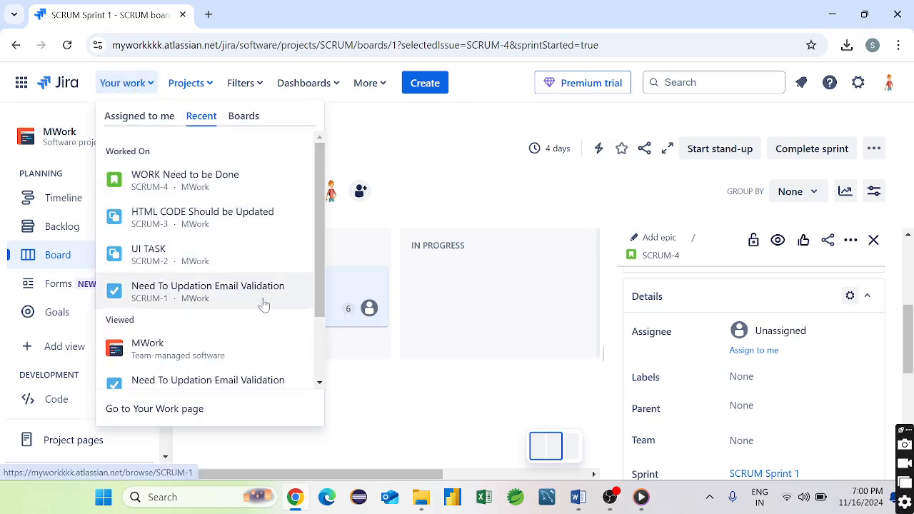
# - Open the SCRUM-4 'WORK Need to be Done' page from Recent and launch Create
pyautogui.click(185, 184)
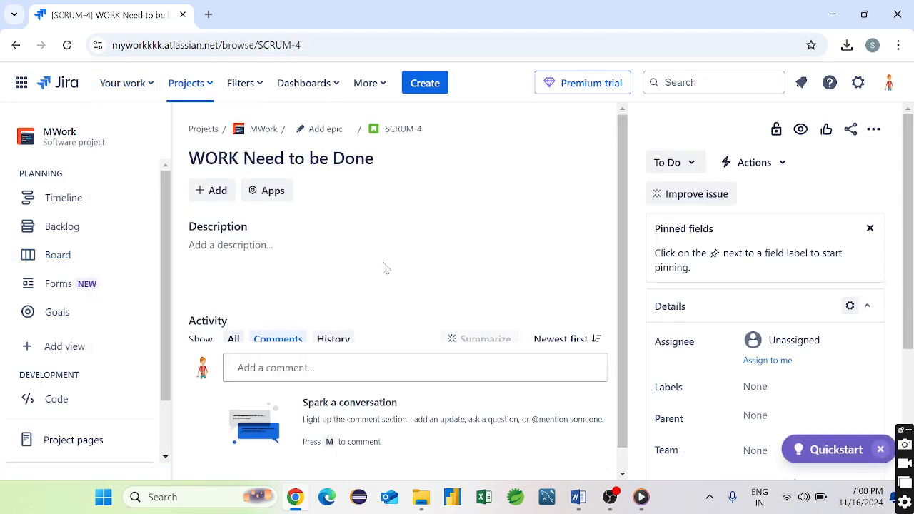
pyautogui.scroll(-2, 382, 265)
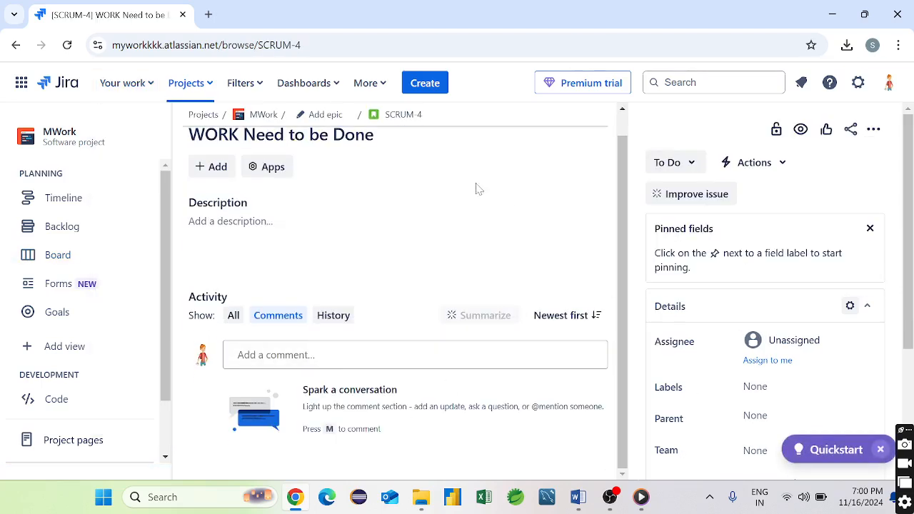
pyautogui.click(425, 81)
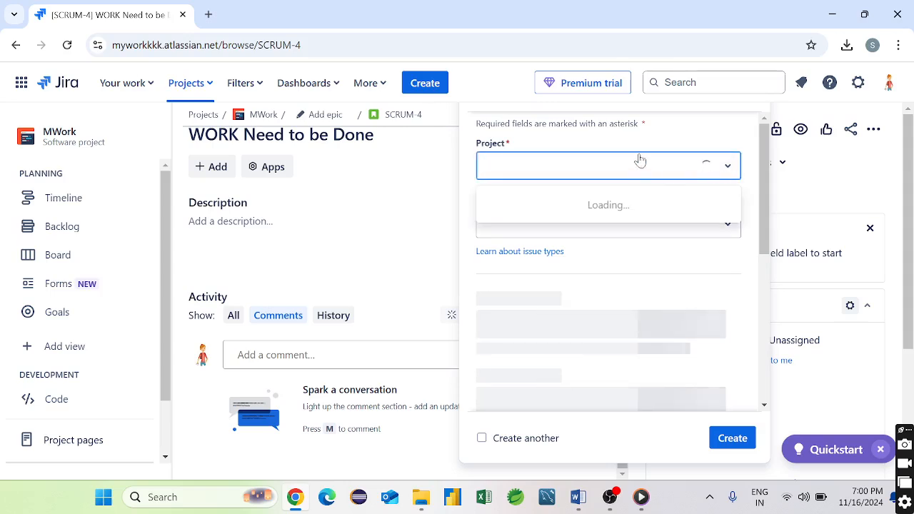
# - Attempt to set the new issue's type, dismissing an accidental browser context menu
pyautogui.click(612, 225)
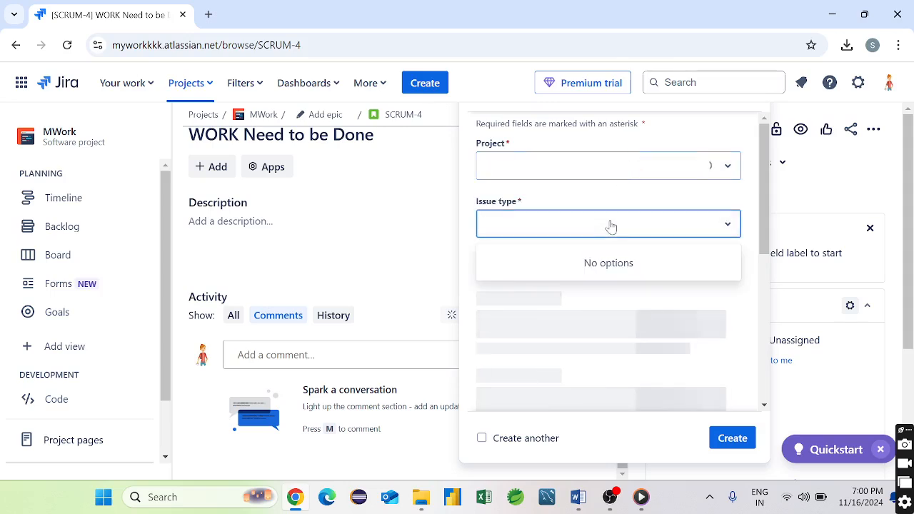
pyautogui.rightClick(611, 226)
pyautogui.click(391, 202)
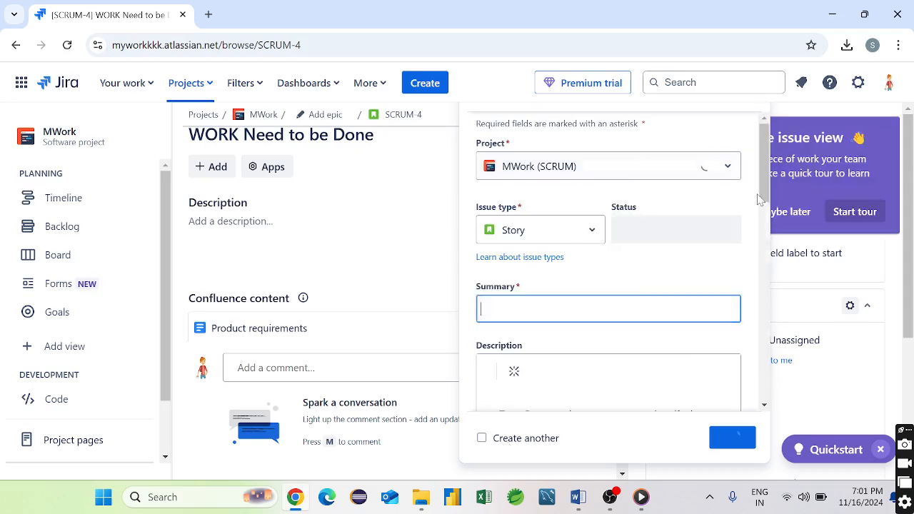
pyautogui.scroll(-6, 493, 361)
pyautogui.scroll(-3, 493, 360)
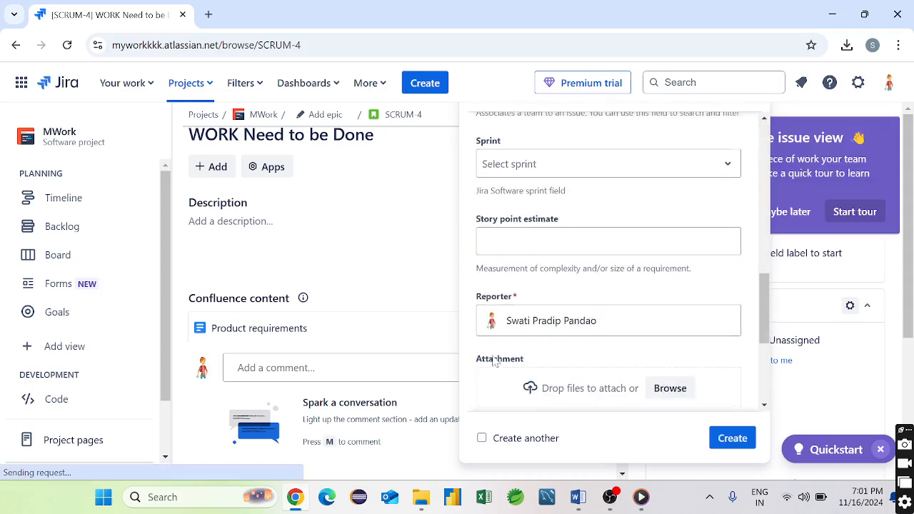
pyautogui.scroll(8, 493, 361)
# - Set the issue type to Task and keep MWork (SCRUM) as the project
pyautogui.click(543, 190)
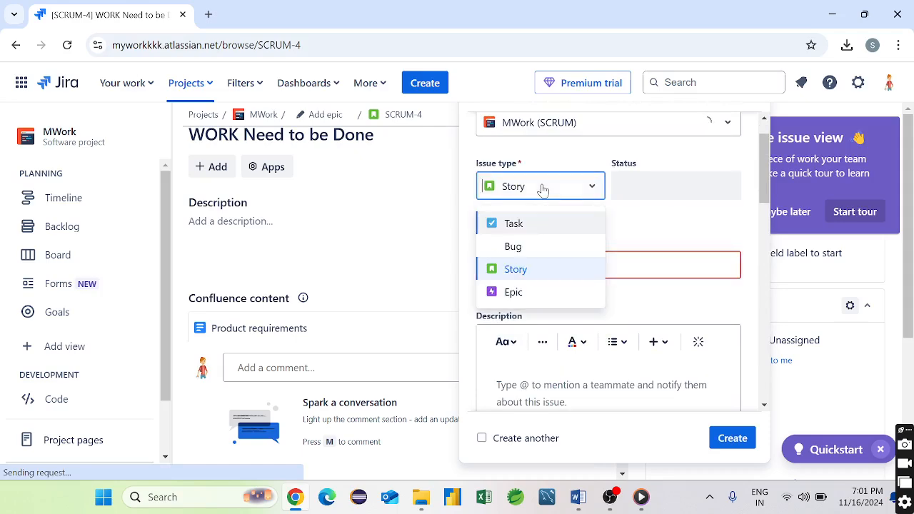
pyautogui.click(513, 230)
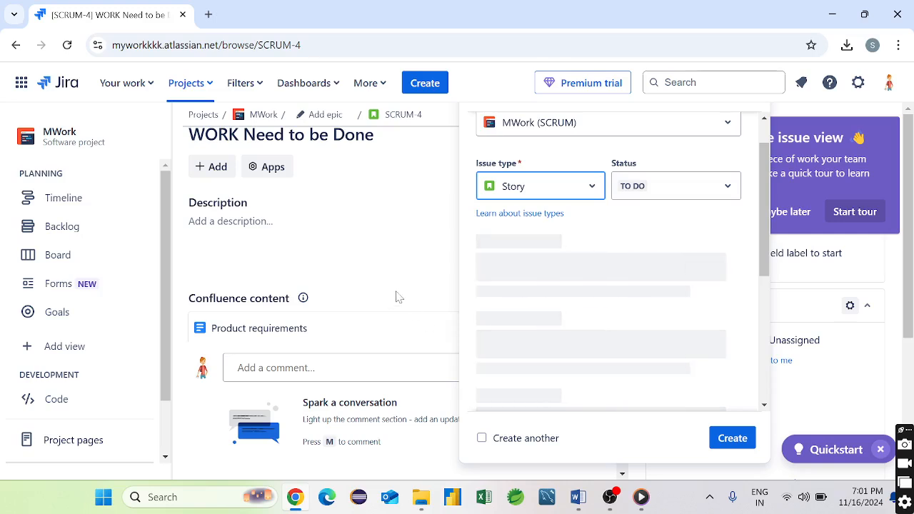
pyautogui.scroll(2, 520, 138)
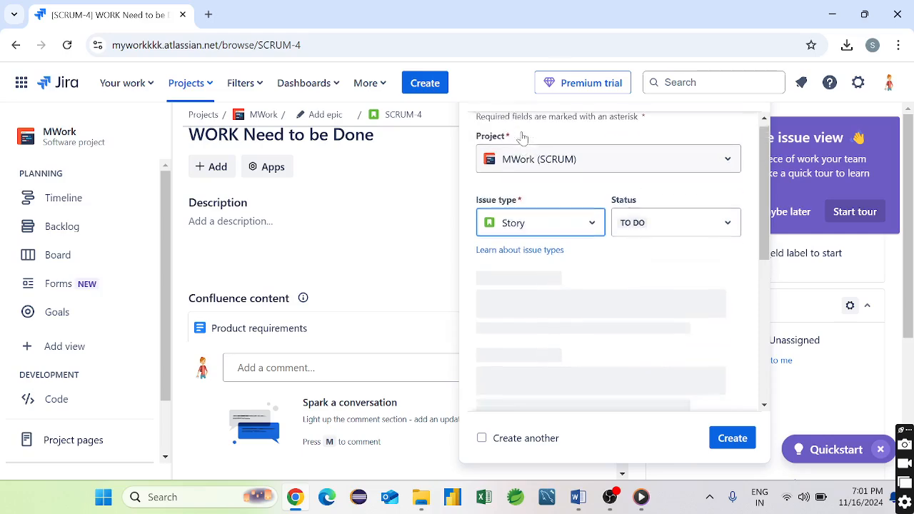
pyautogui.click(550, 167)
pyautogui.click(550, 170)
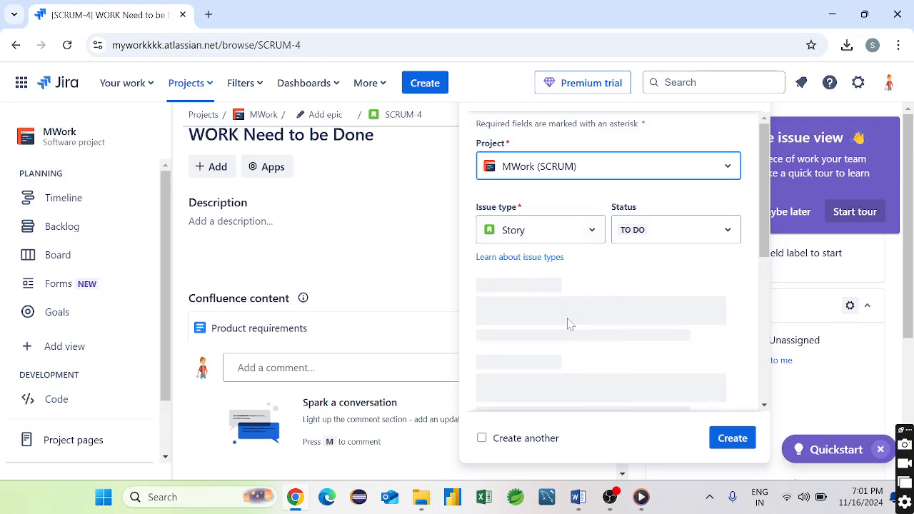
pyautogui.scroll(-3, 567, 322)
pyautogui.scroll(-3, 570, 324)
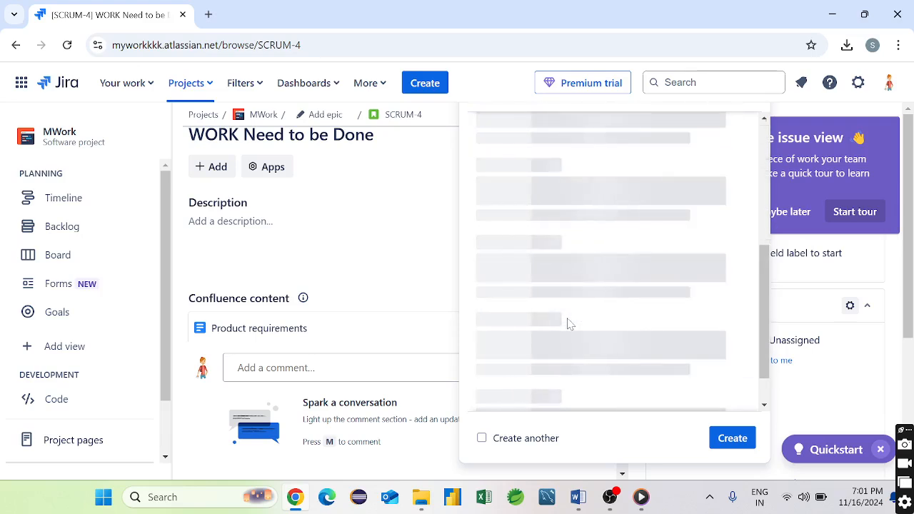
pyautogui.scroll(3, 569, 324)
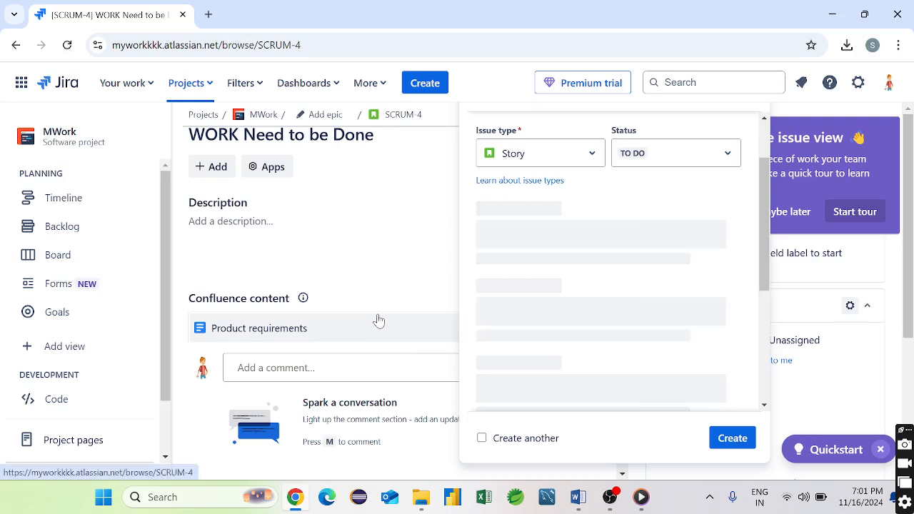
# - Check the issue type and label options, then submit the form with Summary empty
pyautogui.click(727, 443)
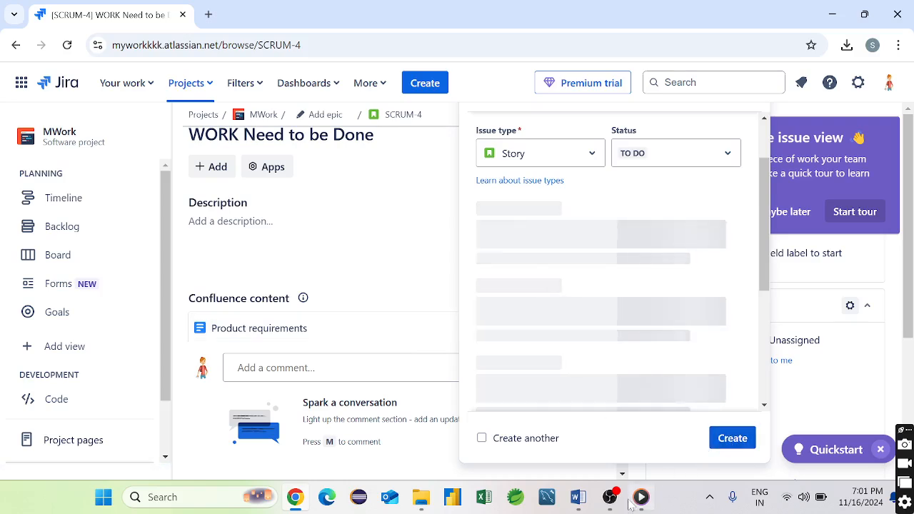
pyautogui.moveTo(611, 500)
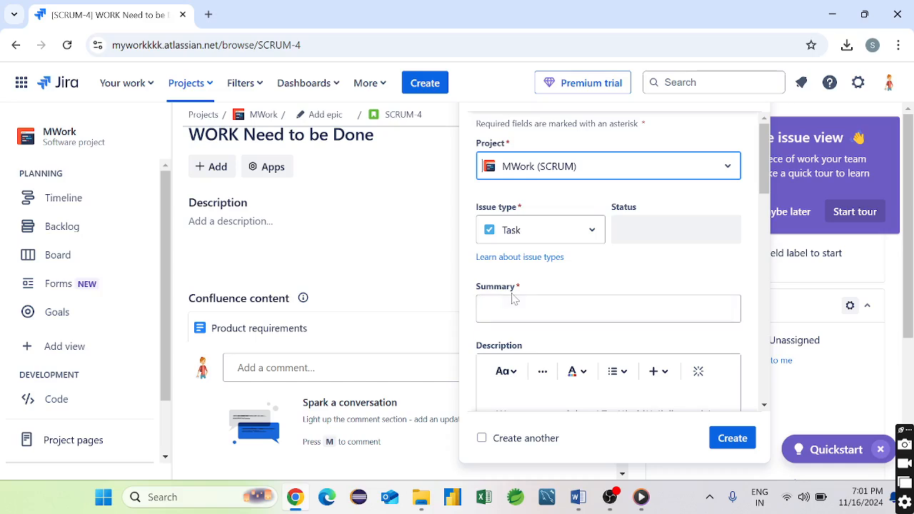
pyautogui.click(619, 226)
pyautogui.moveTo(613, 230); pyautogui.dragTo(593, 230)
pyautogui.click(592, 232)
pyautogui.click(591, 232)
pyautogui.scroll(-1, 612, 370)
pyautogui.scroll(-5, 612, 371)
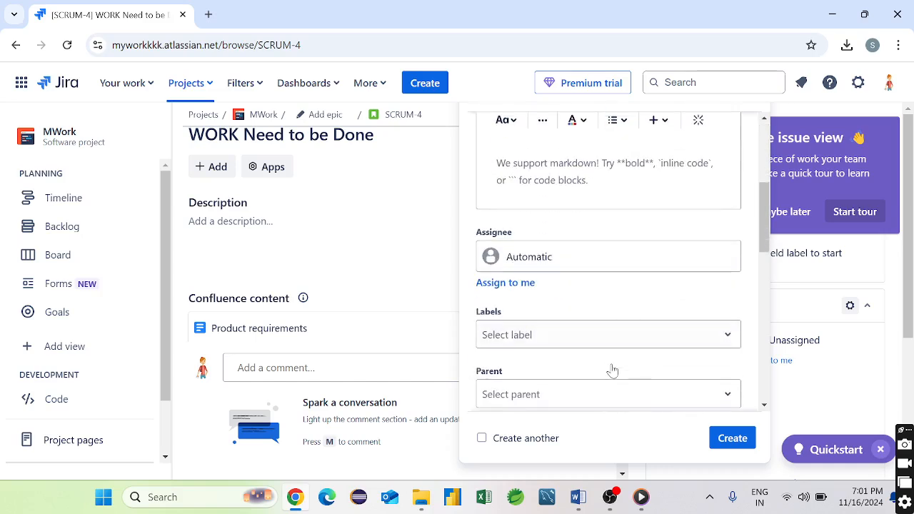
pyautogui.click(531, 136)
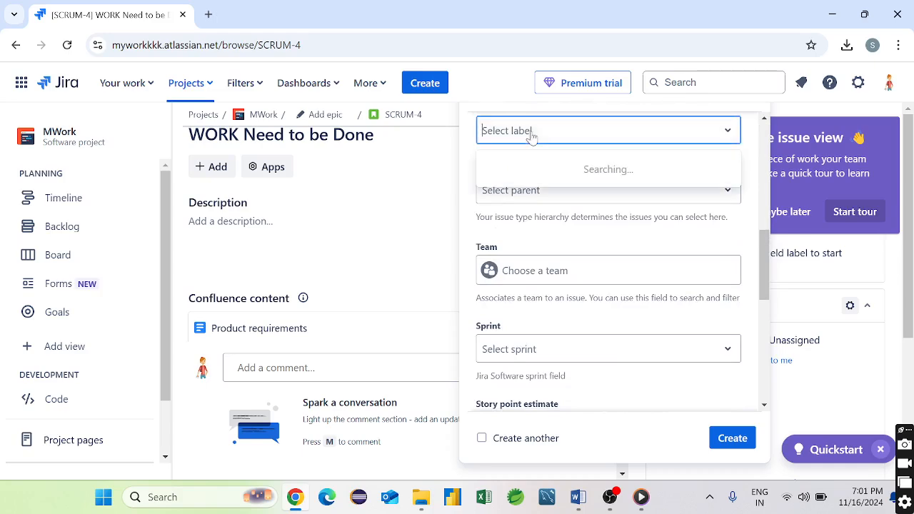
pyautogui.scroll(-2, 578, 284)
pyautogui.scroll(1, 581, 284)
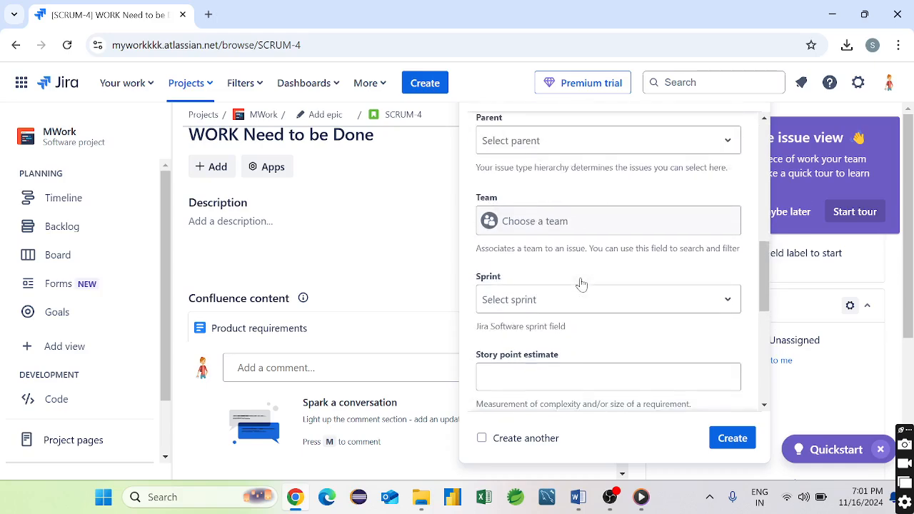
pyautogui.click(727, 438)
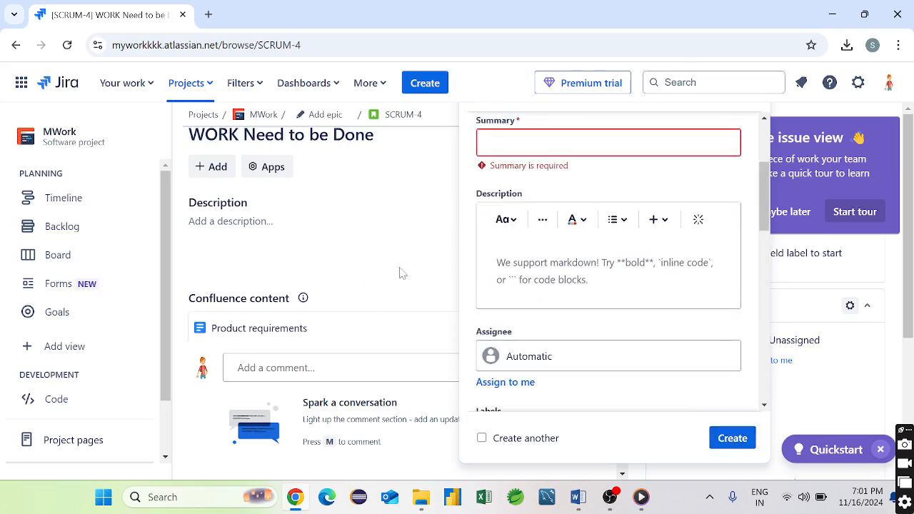
# - Create the issue with summary 'WORK Need to be Done on java payment form'
pyautogui.click(575, 143)
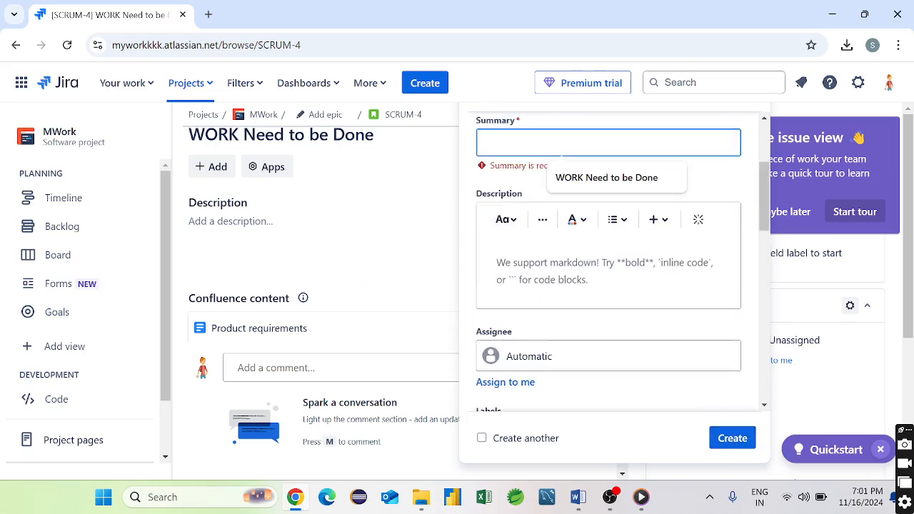
pyautogui.click(598, 179)
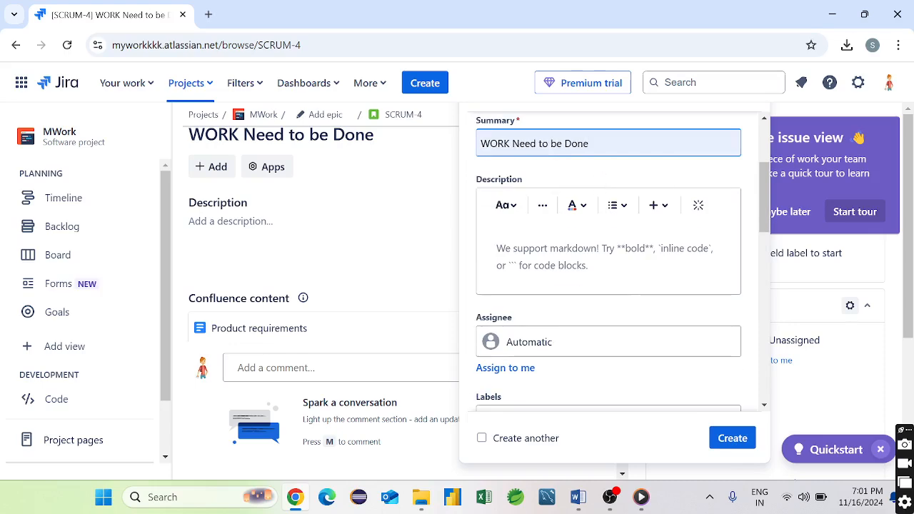
pyautogui.write('on h')
pyautogui.press('BackSpace')
pyautogui.press('BackSpace')
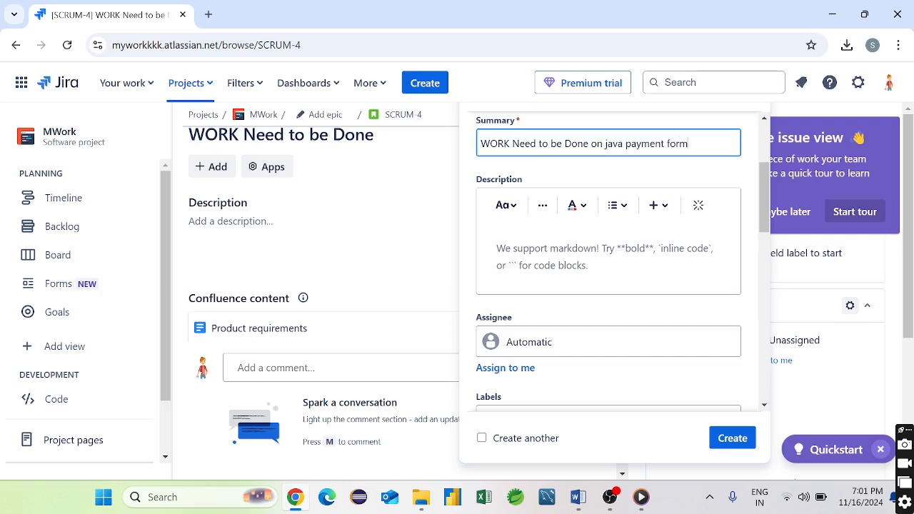
pyautogui.scroll(-5, 707, 407)
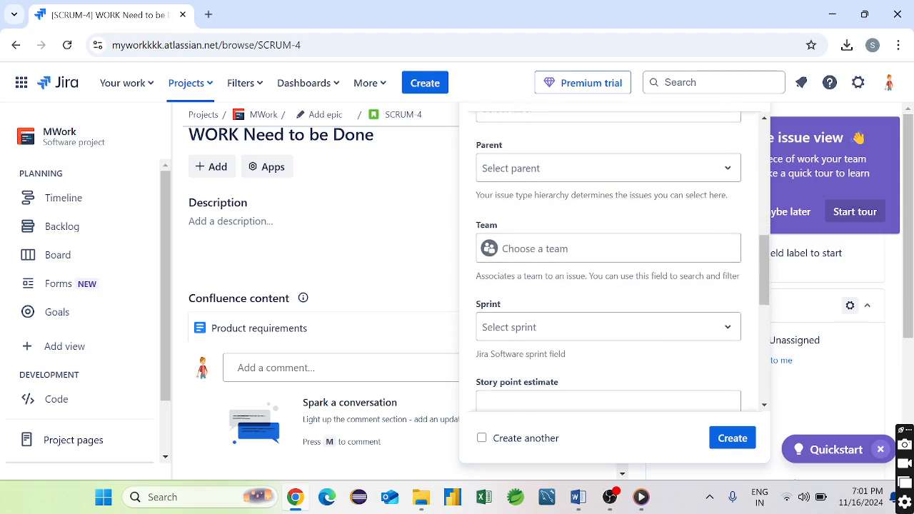
pyautogui.click(732, 440)
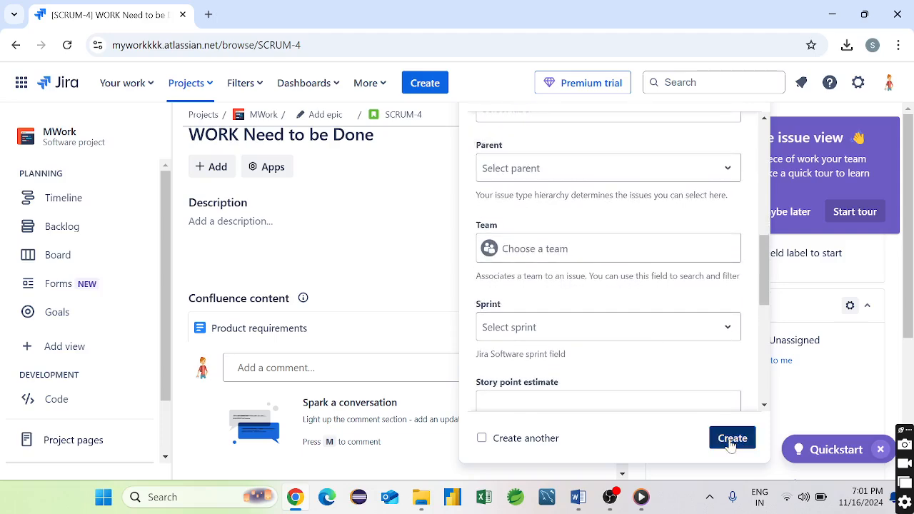
pyautogui.click(676, 323)
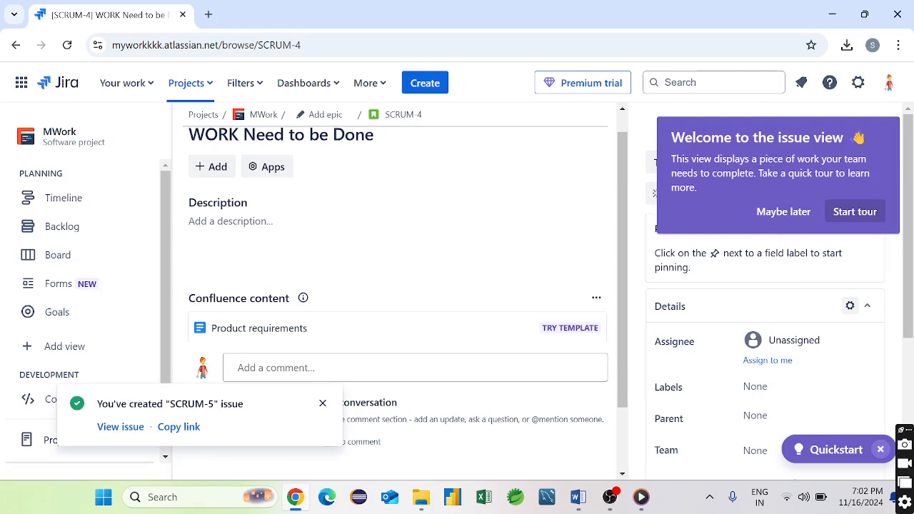
# - Copy the SCRUM-5 link into a new tab and open SCRUM-5 from the confirmation
pyautogui.click(178, 428)
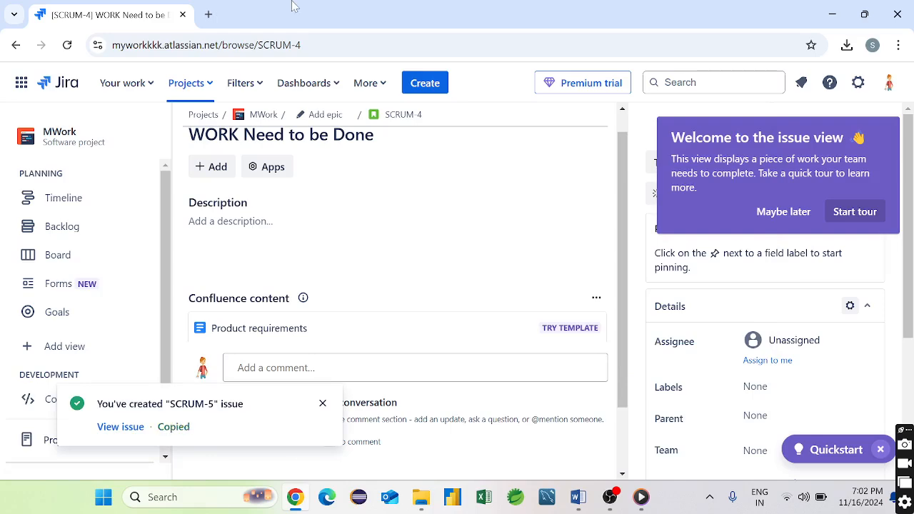
pyautogui.click(208, 14)
pyautogui.hotkey('ctrl', 'v')
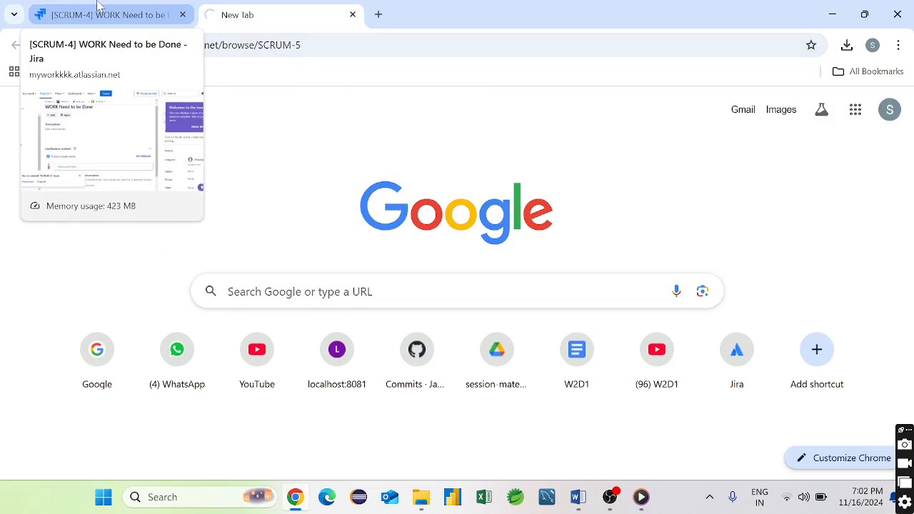
pyautogui.click(98, 5)
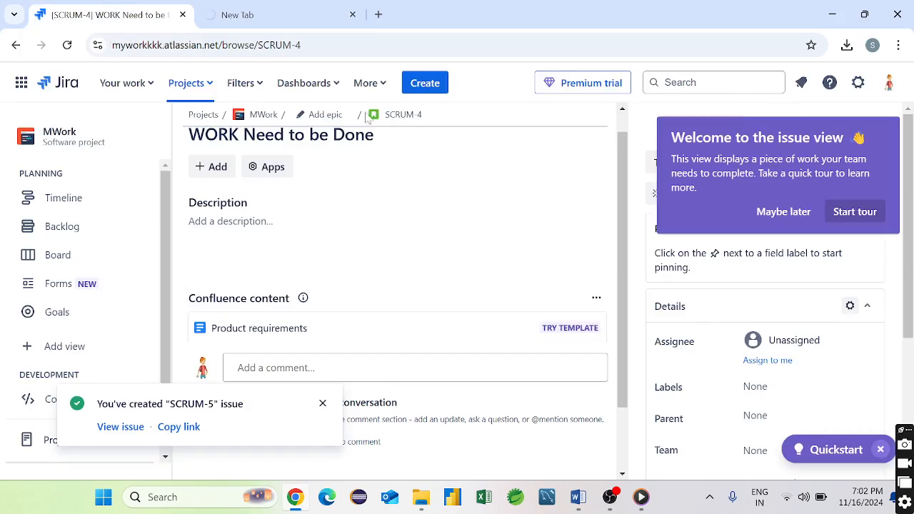
pyautogui.click(121, 428)
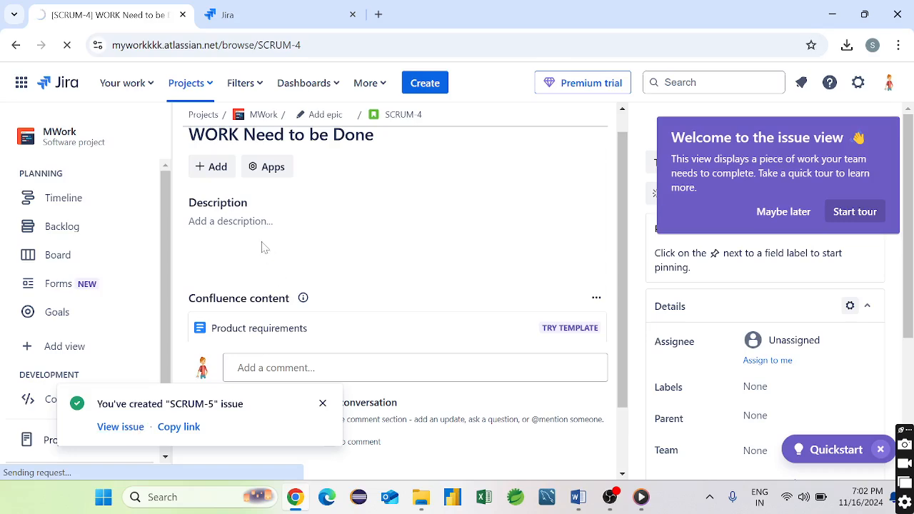
# - Switch between the SCRUM-4 tab and the loading SCRUM-5 tab, ending on SCRUM-5
pyautogui.click(284, 16)
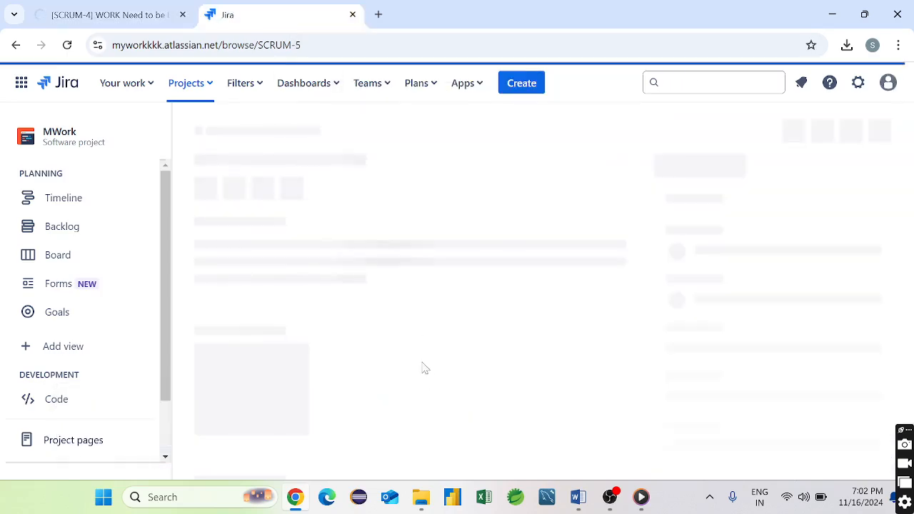
pyautogui.click(123, 10)
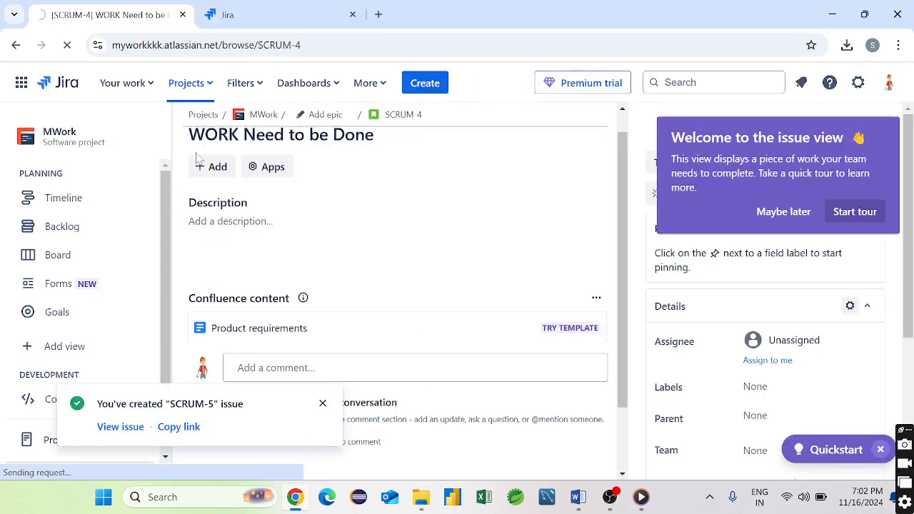
pyautogui.scroll(-1, 321, 252)
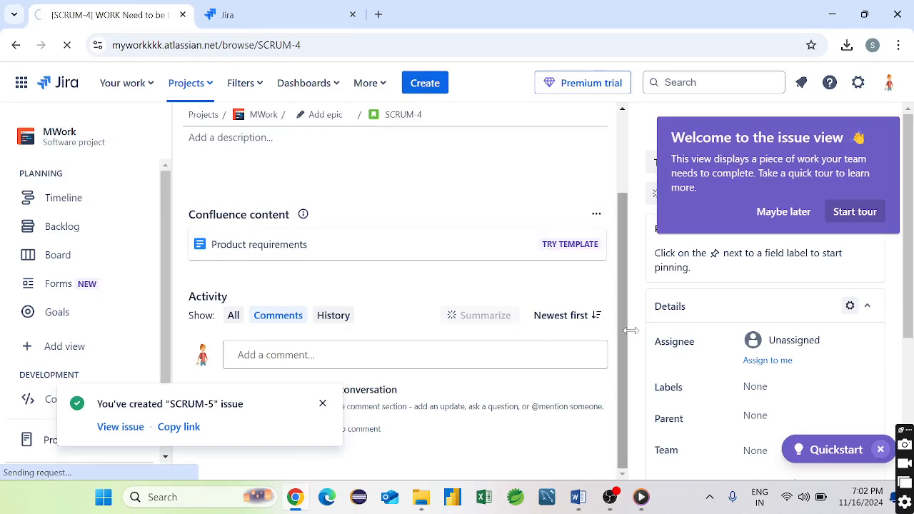
pyautogui.click(266, 10)
pyautogui.click(114, 13)
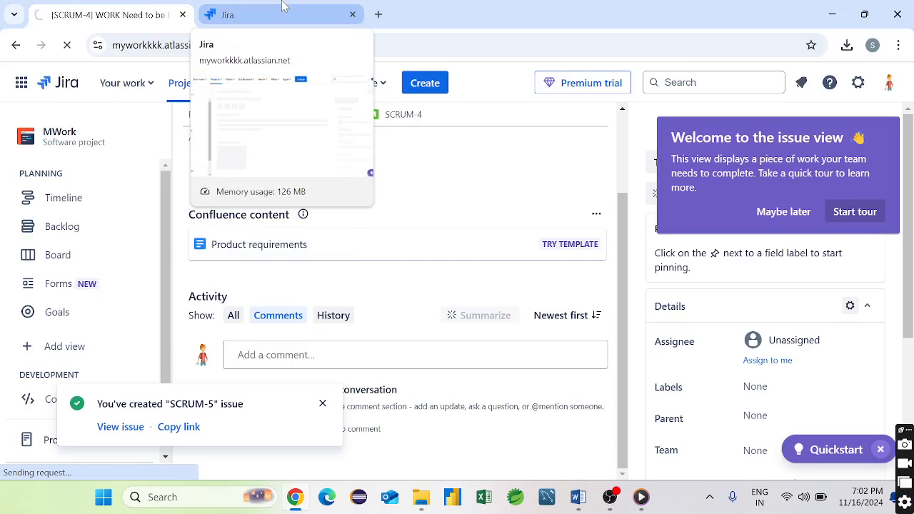
pyautogui.click(282, 7)
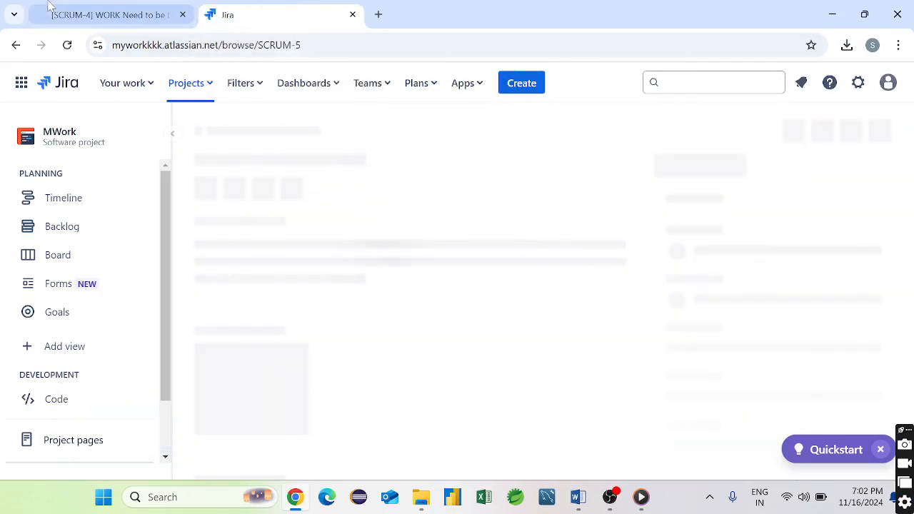
# - Check Your work recents, close the list, and skip the issue view tour with 'Maybe later'
pyautogui.click(113, 86)
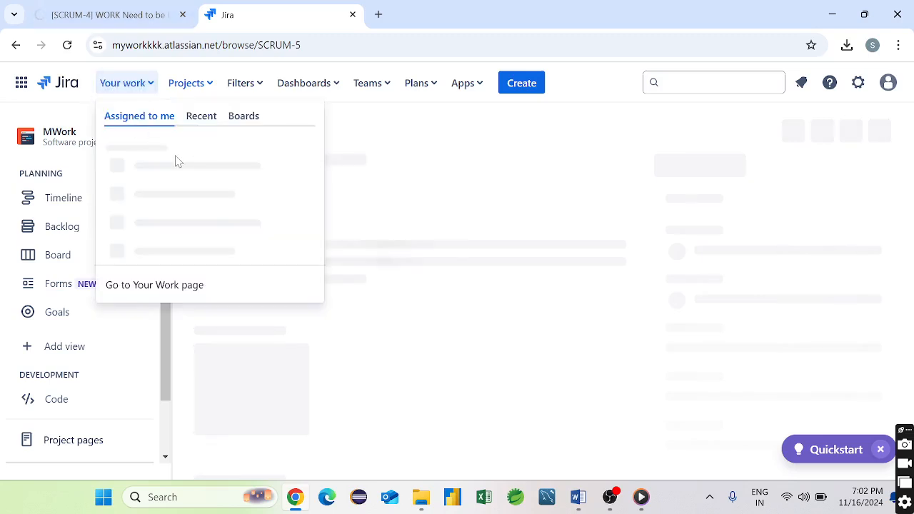
pyautogui.click(209, 119)
pyautogui.click(122, 9)
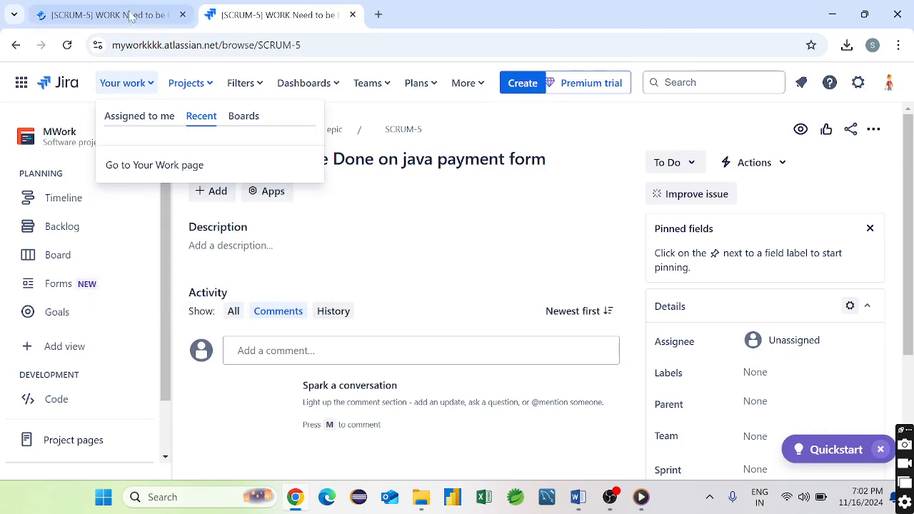
pyautogui.click(412, 230)
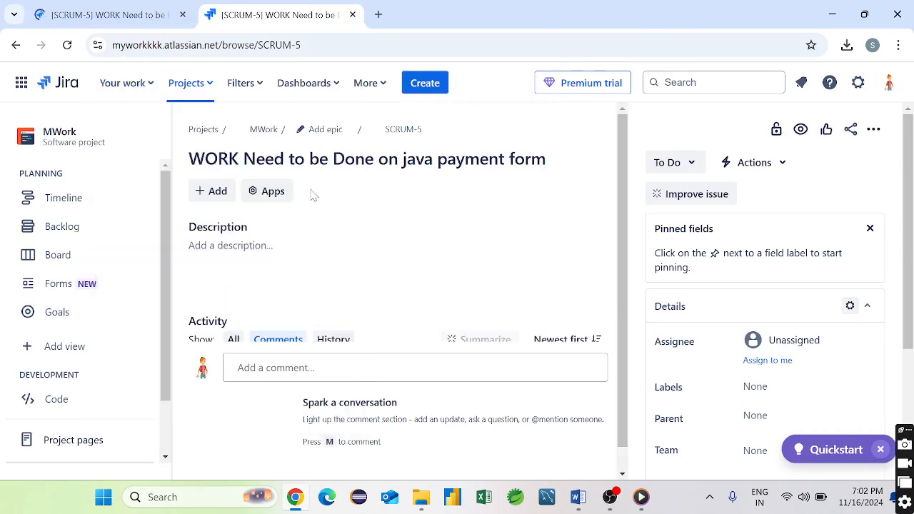
pyautogui.scroll(-1, 443, 243)
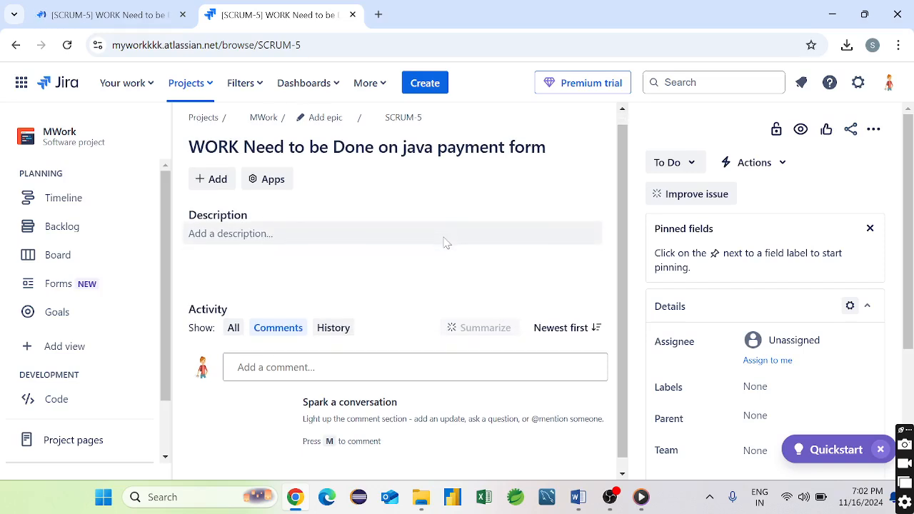
pyautogui.scroll(-1, 443, 243)
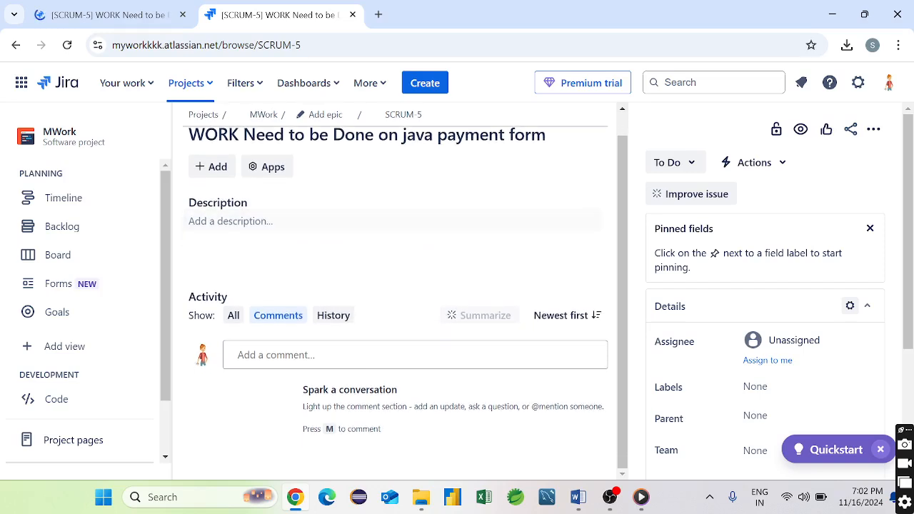
pyautogui.scroll(-1, 725, 347)
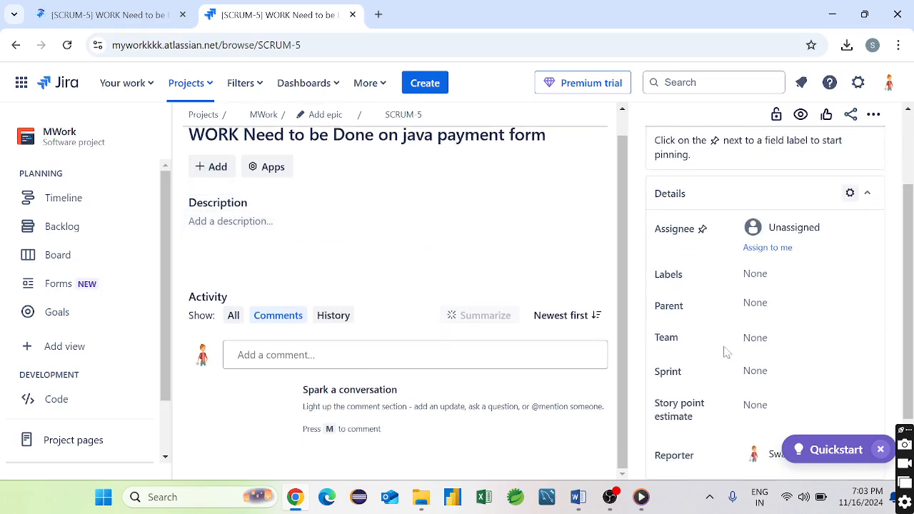
pyautogui.scroll(-2, 723, 351)
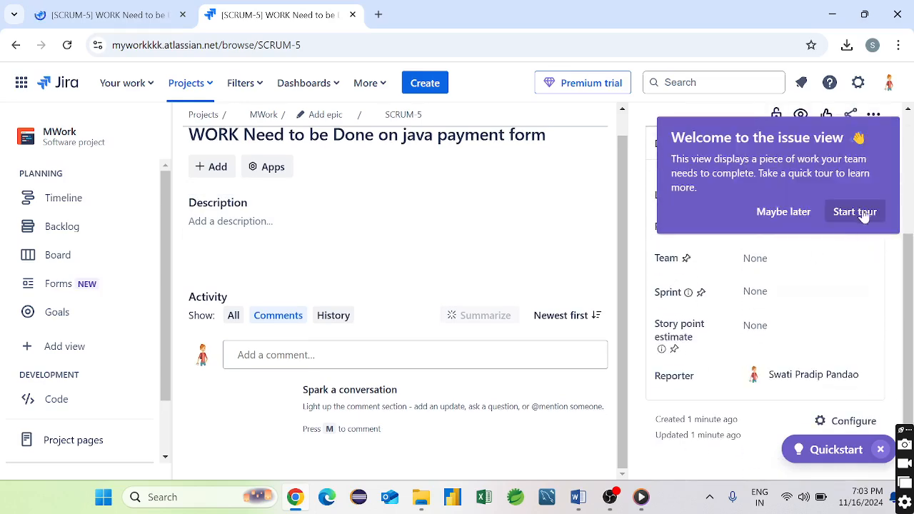
pyautogui.click(797, 217)
pyautogui.scroll(1, 479, 343)
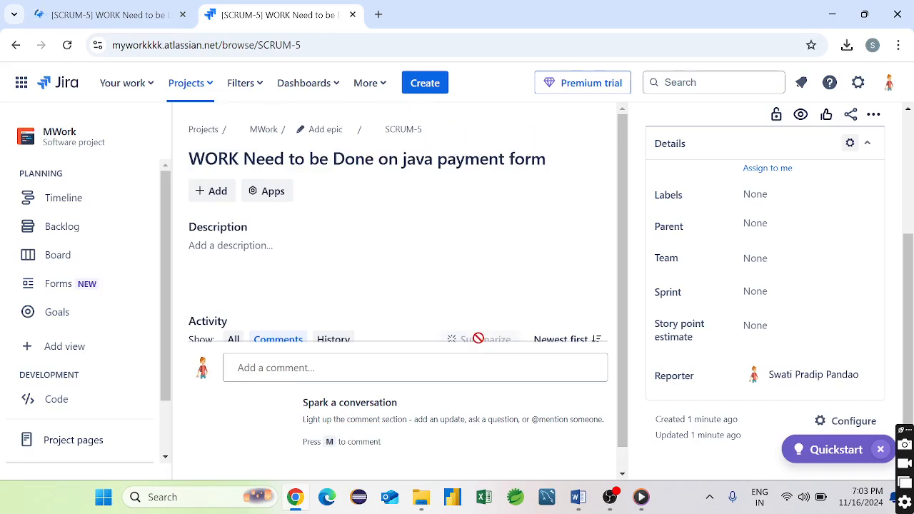
# - Add child issue 'Change Payment label as per attachement file' to SCRUM-5
pyautogui.click(207, 191)
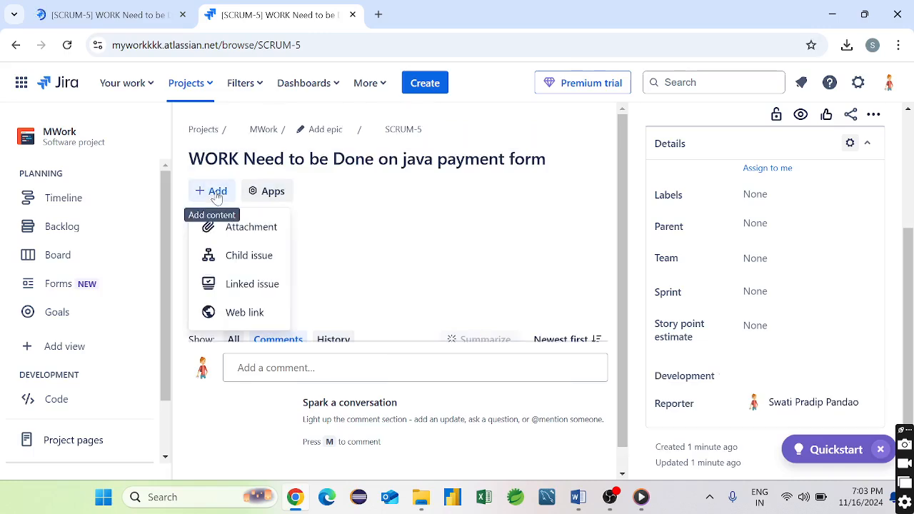
pyautogui.click(269, 259)
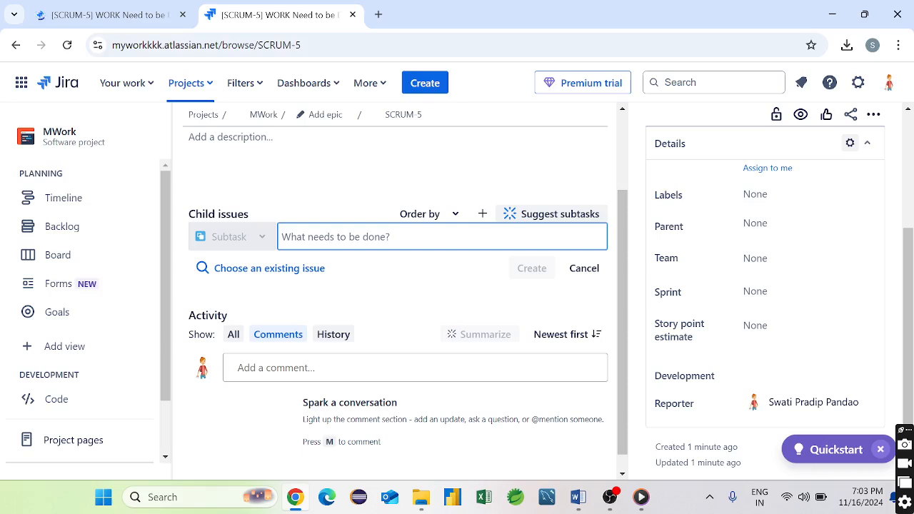
pyautogui.click(379, 237)
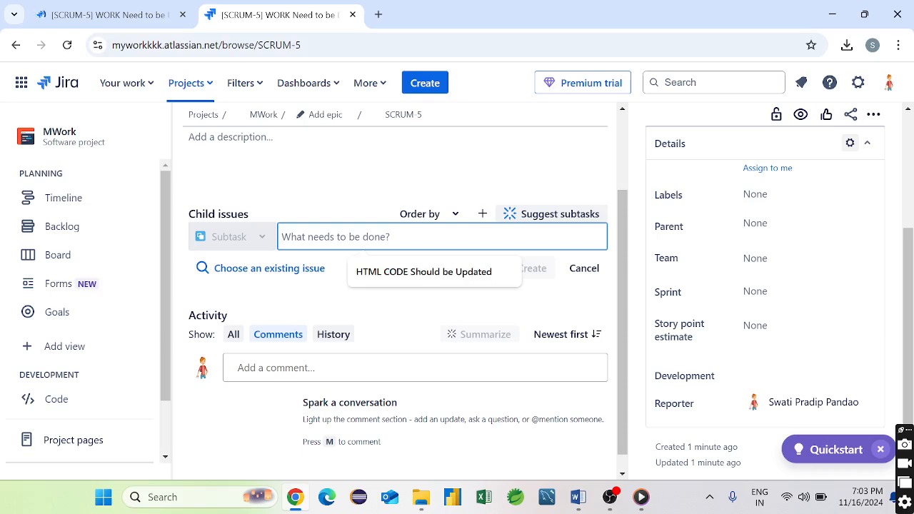
pyautogui.write('Ch')
pyautogui.press('BackSpace')
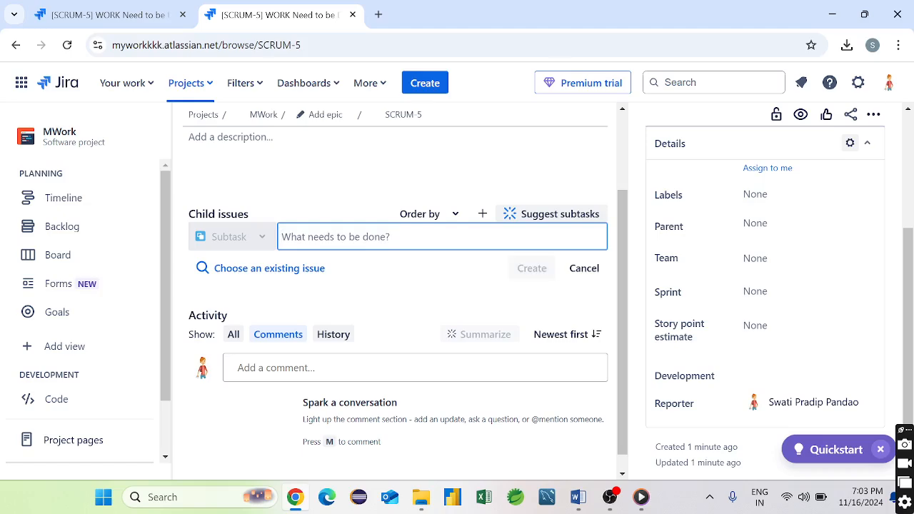
pyautogui.write('Ch')
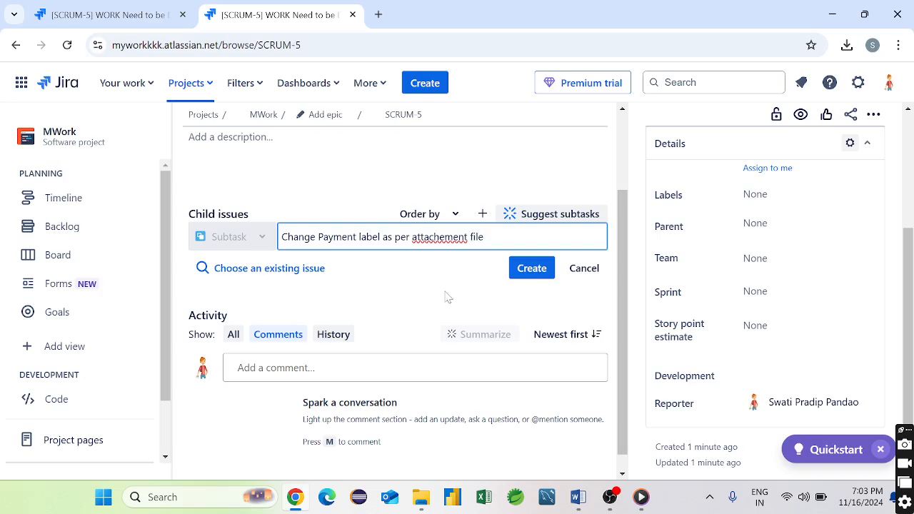
pyautogui.scroll(-1, 448, 296)
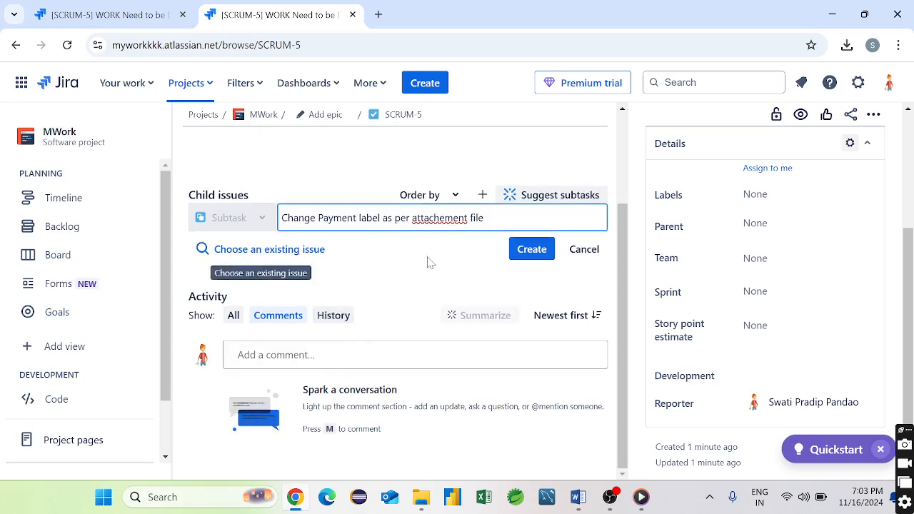
pyautogui.click(532, 249)
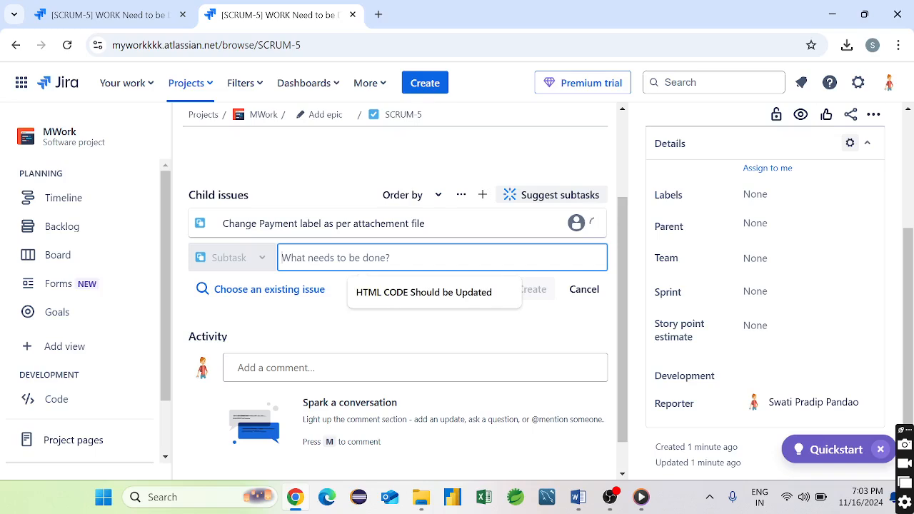
# - Add the suggested subtask 'HTML CODE Should be Updated'
pyautogui.click(423, 299)
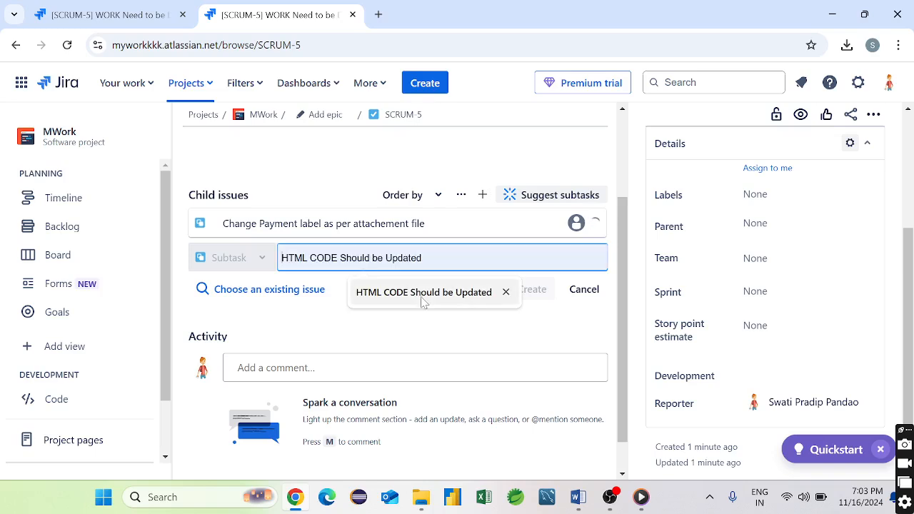
pyautogui.click(532, 289)
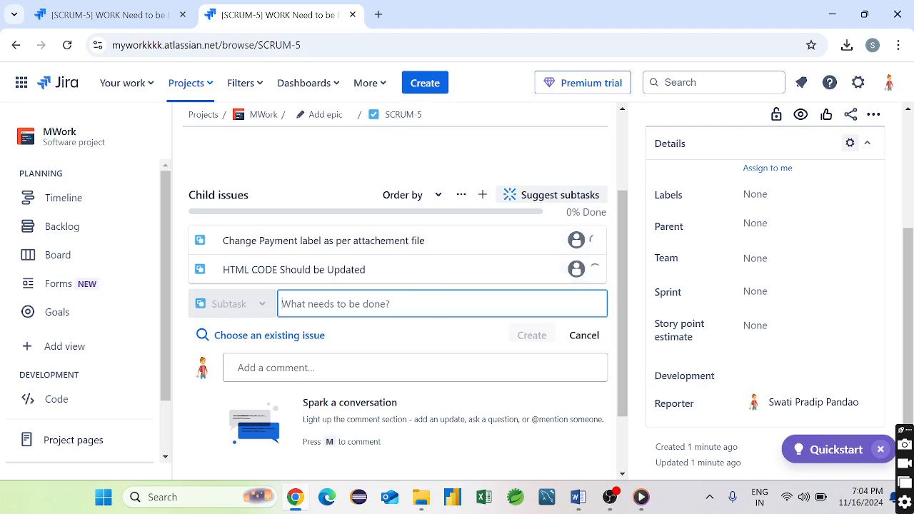
pyautogui.click(482, 201)
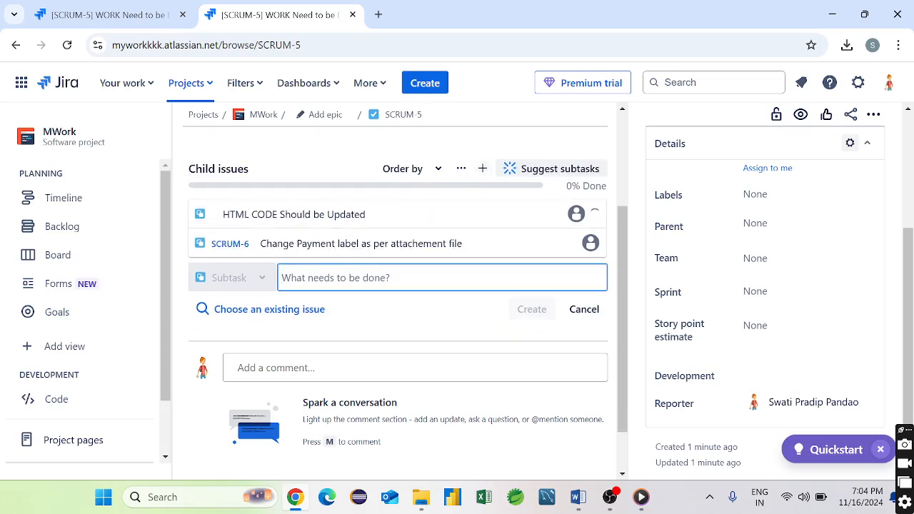
# - Add subtask 'User Email Validation Should be Done Properly thorought java coding'
pyautogui.write('User Emaik')
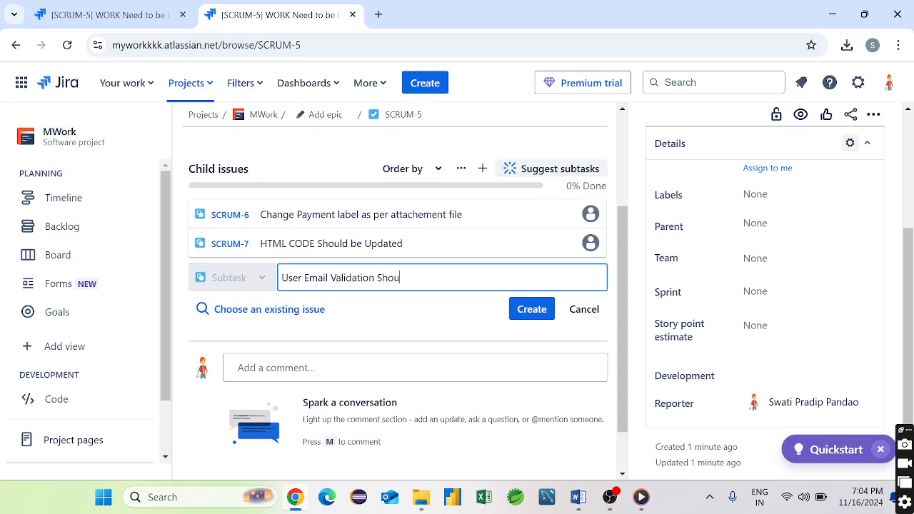
pyautogui.write('Done PRope')
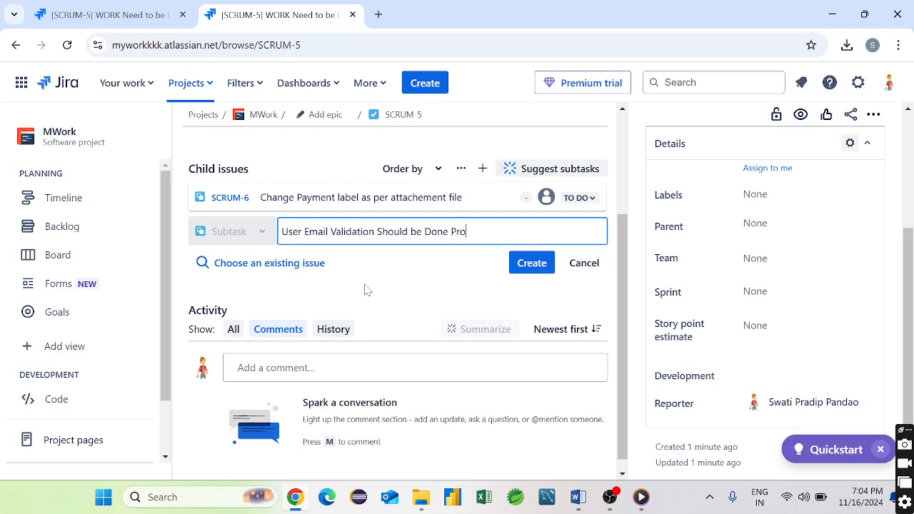
pyautogui.write('erly thoro')
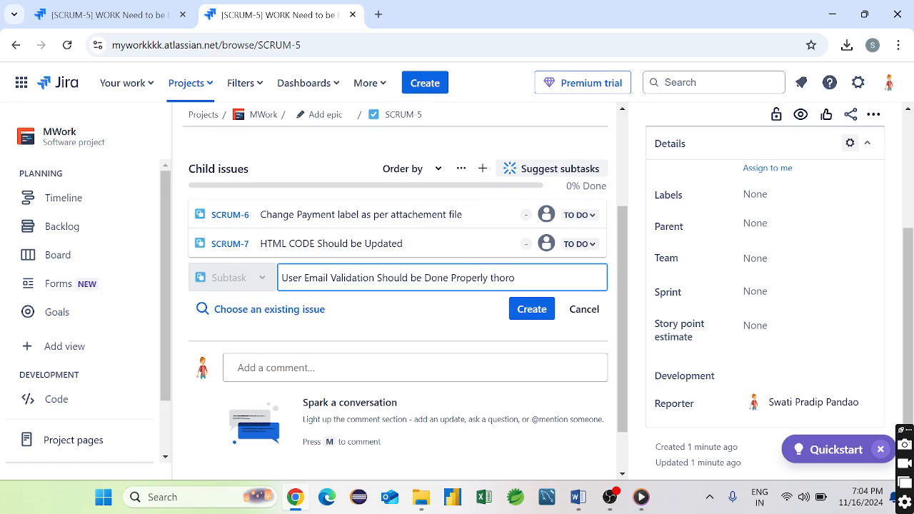
pyautogui.write('ught java coding')
pyautogui.press('Return')
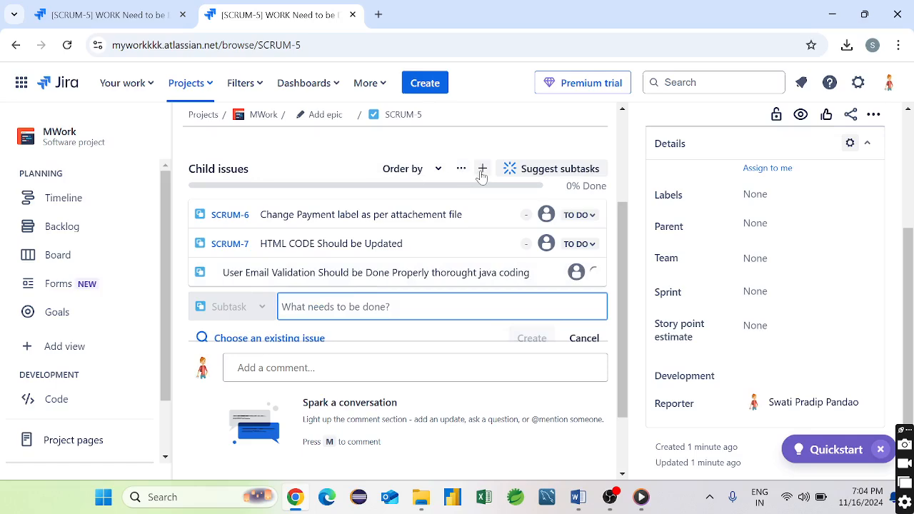
# - Add subtask 'Data Validation should be Done'
pyautogui.write('D')
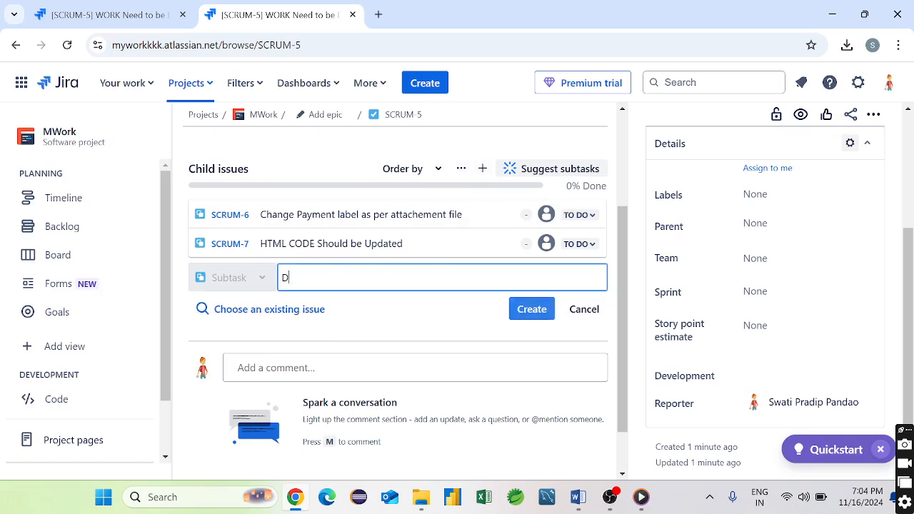
pyautogui.write('ata should')
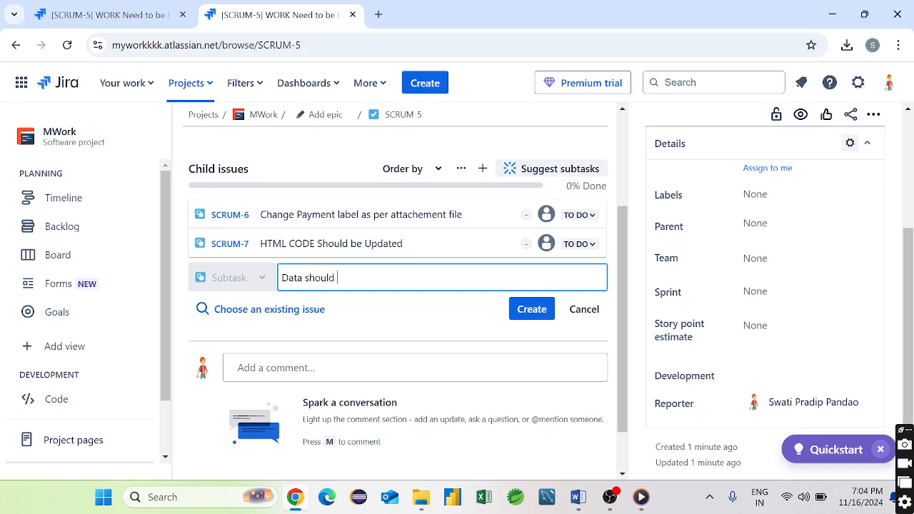
pyautogui.write(' proper')
pyautogui.write('ly chekced a')
pyautogui.press('BackSpace')
pyautogui.press('BackSpace')
pyautogui.press('BackSpace')
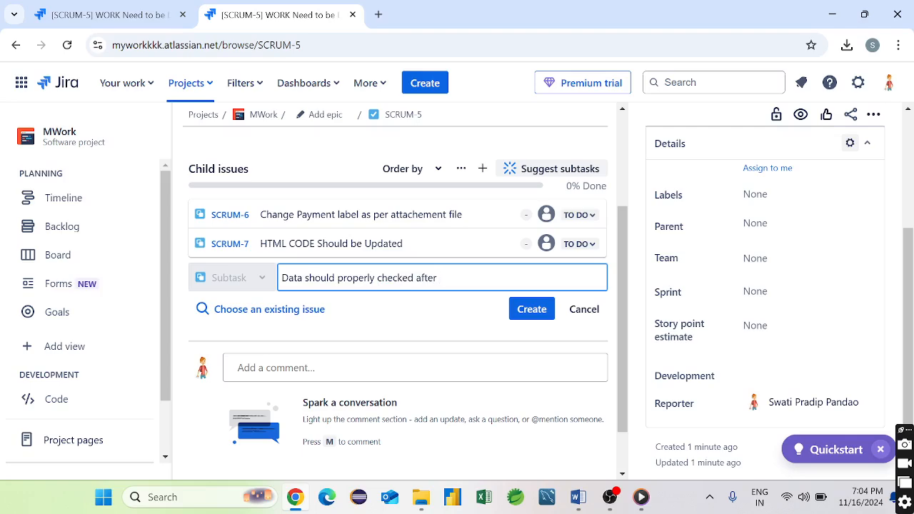
pyautogui.write('user enter')
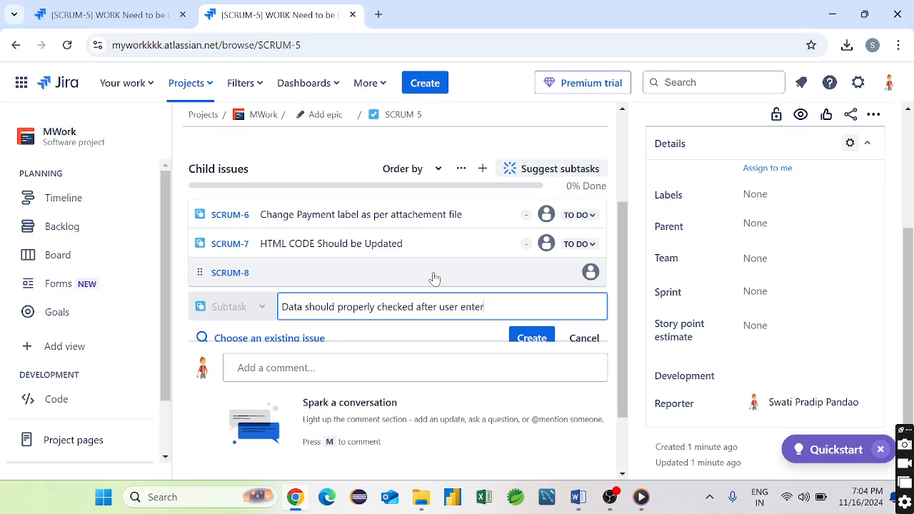
pyautogui.press('BackSpace')
pyautogui.press('BackSpace')
pyautogui.press('BackSpace')
pyautogui.press('BackSpace')
pyautogui.press('BackSpace')
pyautogui.press('BackSpace')
pyautogui.press('BackSpace')
pyautogui.press('BackSpace')
pyautogui.press('BackSpace')
pyautogui.press('BackSpace')
pyautogui.press('BackSpace')
pyautogui.press('BackSpace')
pyautogui.press('BackSpace')
pyautogui.press('BackSpace')
pyautogui.press('BackSpace')
pyautogui.press('BackSpace')
pyautogui.press('BackSpace')
pyautogui.press('BackSpace')
pyautogui.press('BackSpace')
pyautogui.press('BackSpace')
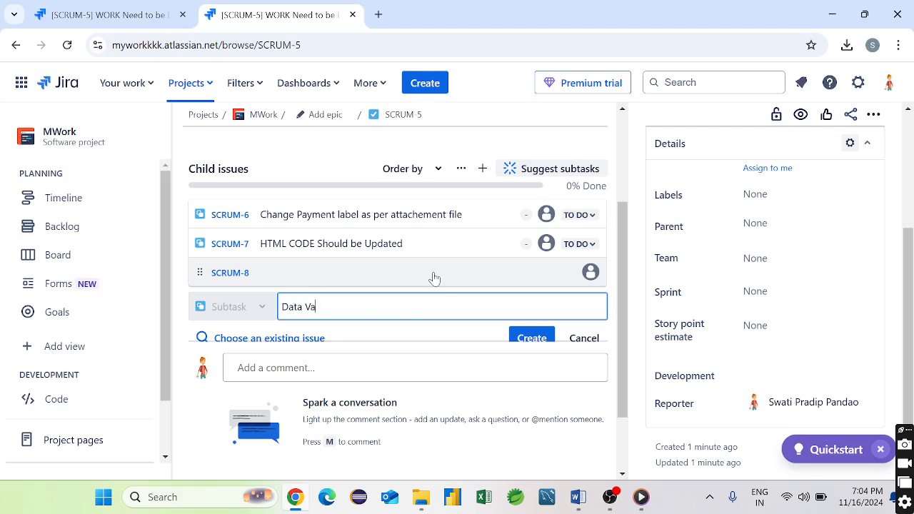
pyautogui.write('ata Validation should be')
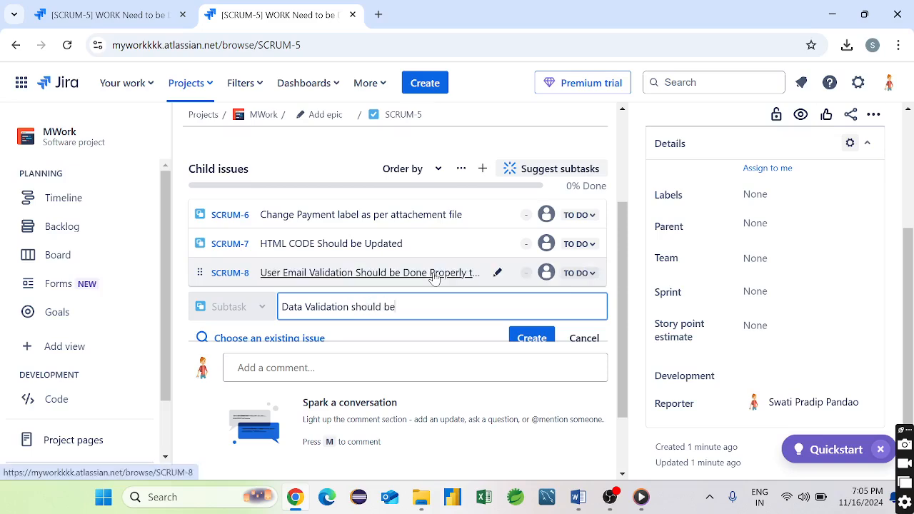
pyautogui.write(' Done')
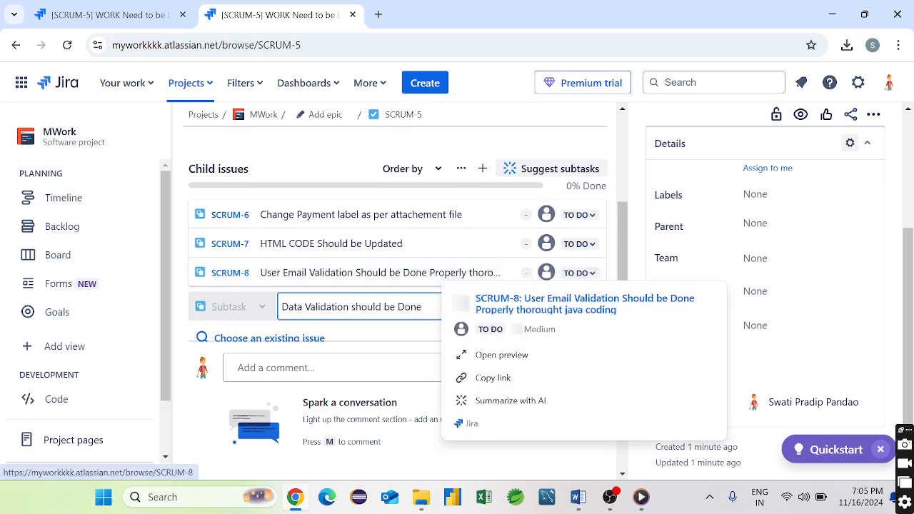
pyautogui.scroll(-1, 500, 298)
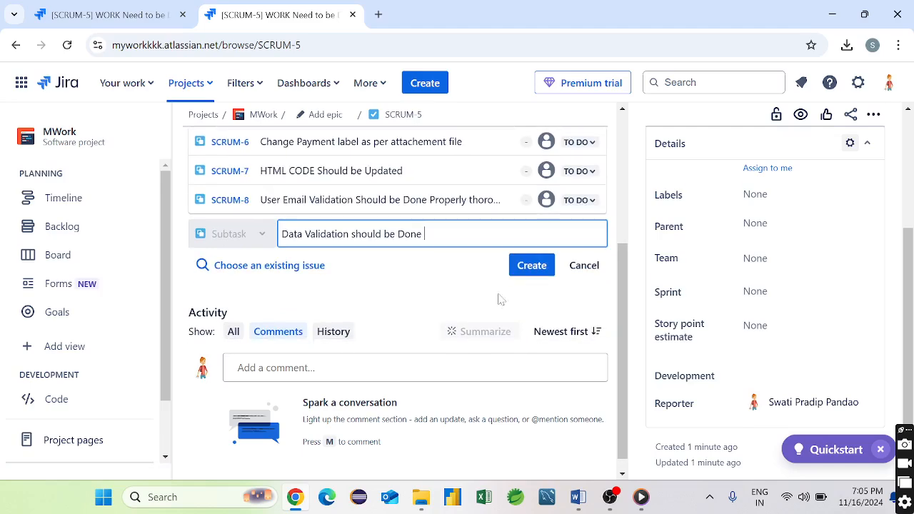
pyautogui.click(530, 267)
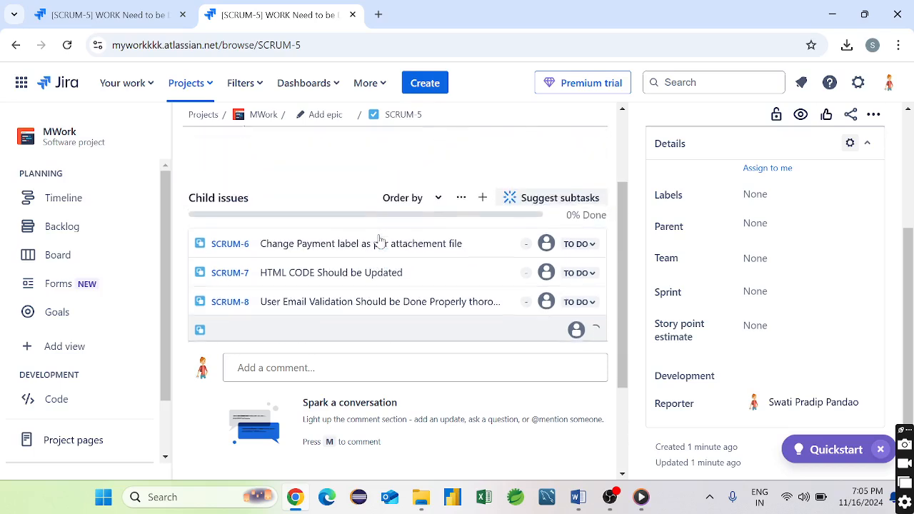
# - Reorder the child issues, moving SCRUM-8 and SCRUM-9 to the top
pyautogui.scroll(2, 380, 240)
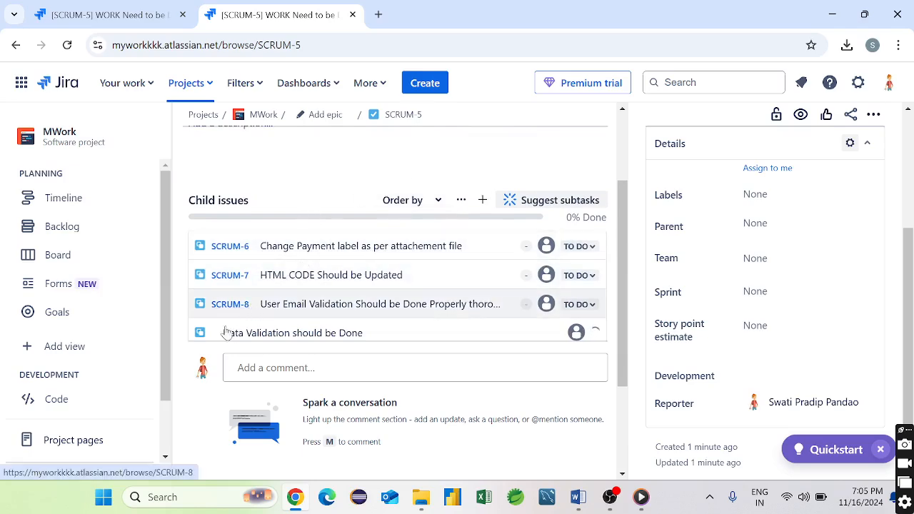
pyautogui.moveTo(195, 306); pyautogui.dragTo(201, 249)
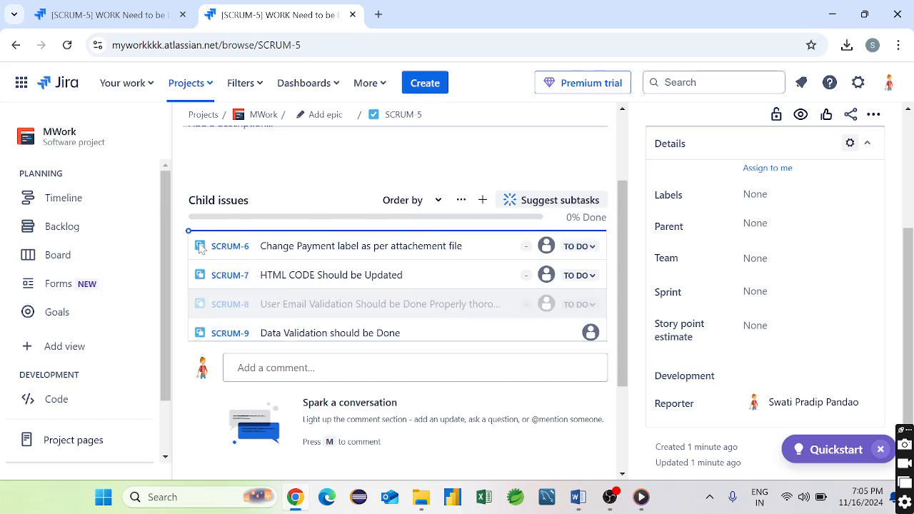
pyautogui.moveTo(196, 327); pyautogui.dragTo(202, 244)
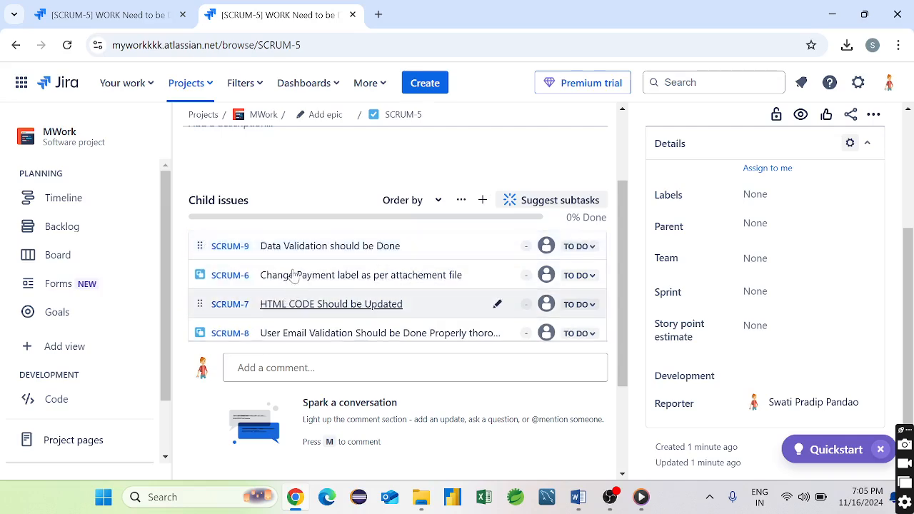
# - Assign SCRUM-8 to yourself and bring up the workflow behind its status choices
pyautogui.moveTo(339, 262)
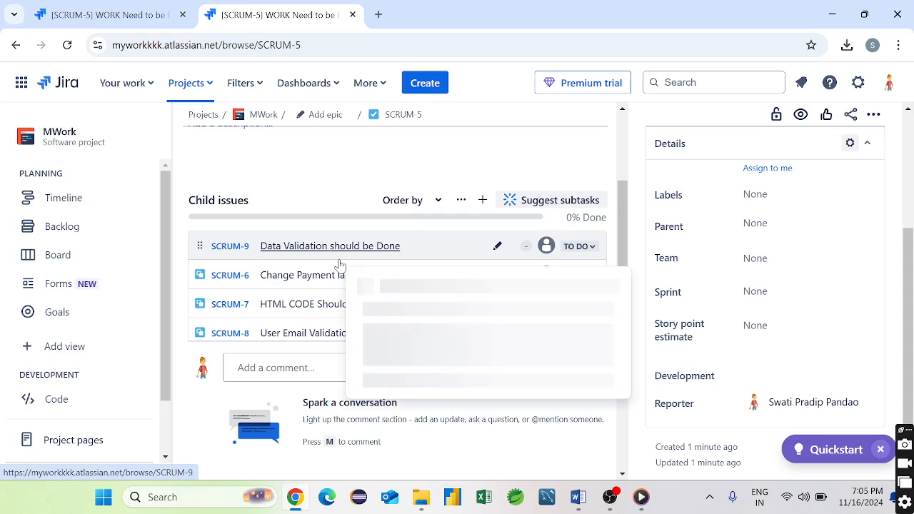
pyautogui.click(580, 246)
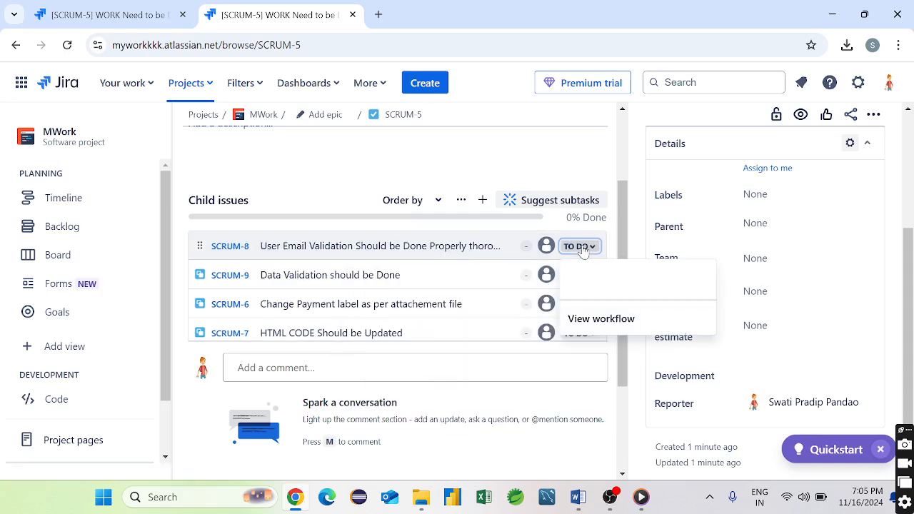
pyautogui.click(546, 245)
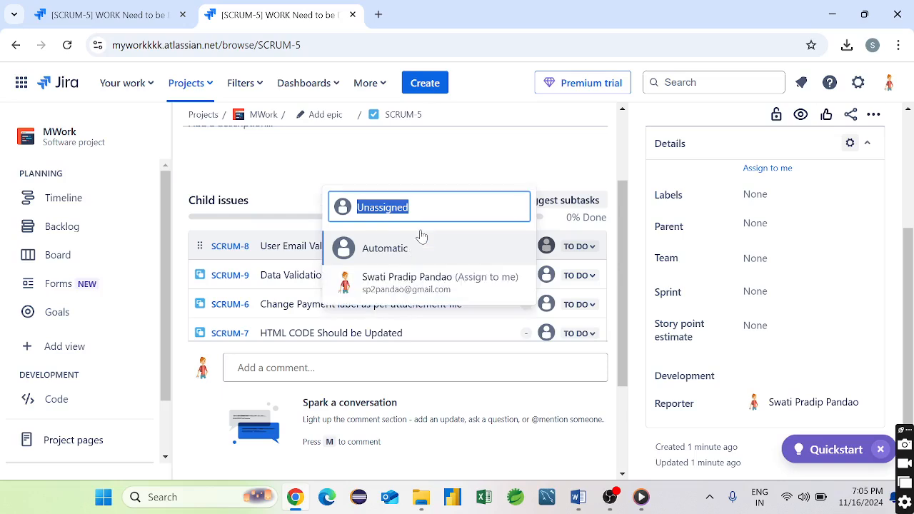
pyautogui.click(423, 291)
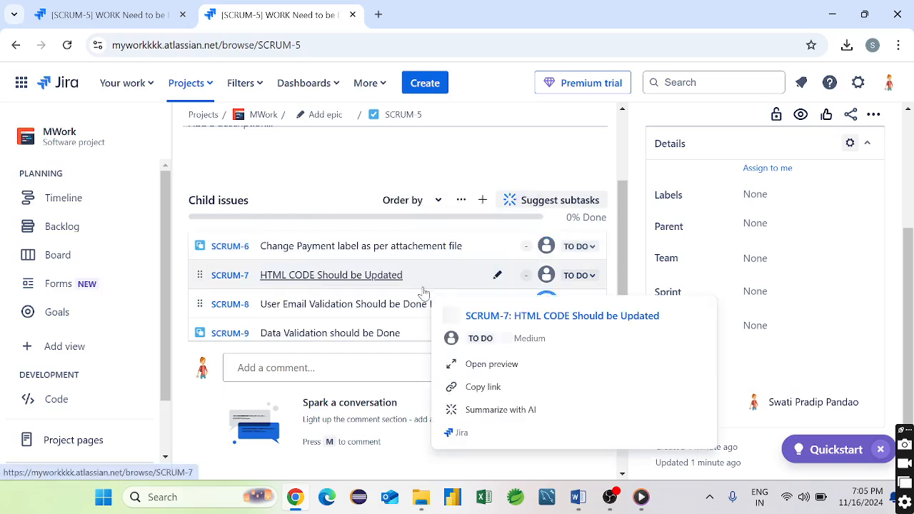
pyautogui.click(546, 248)
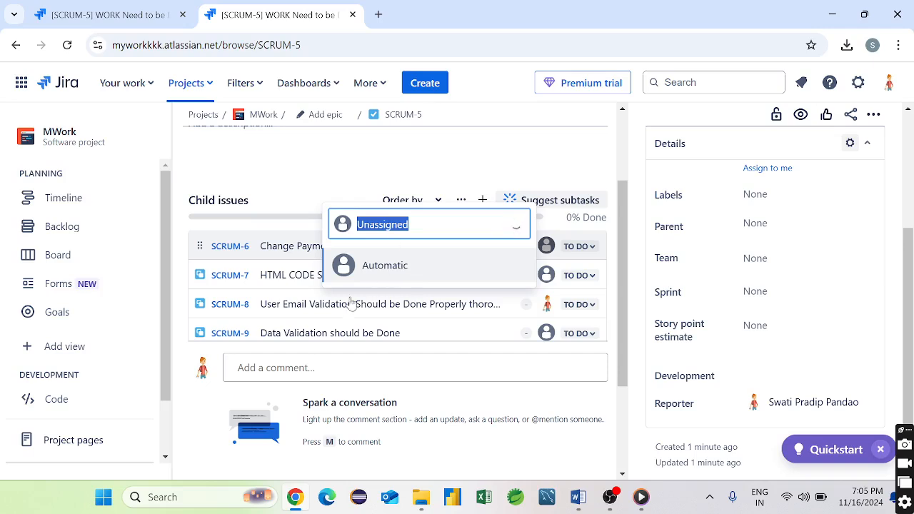
pyautogui.click(577, 305)
pyautogui.click(602, 387)
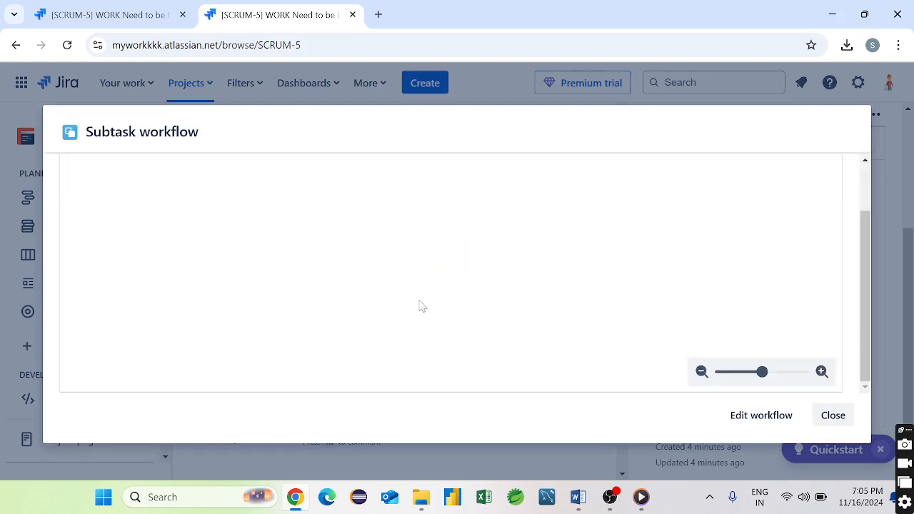
# - Open the subtask workflow for editing, then return to SCRUM-5's story point estimate field
pyautogui.scroll(-2, 429, 310)
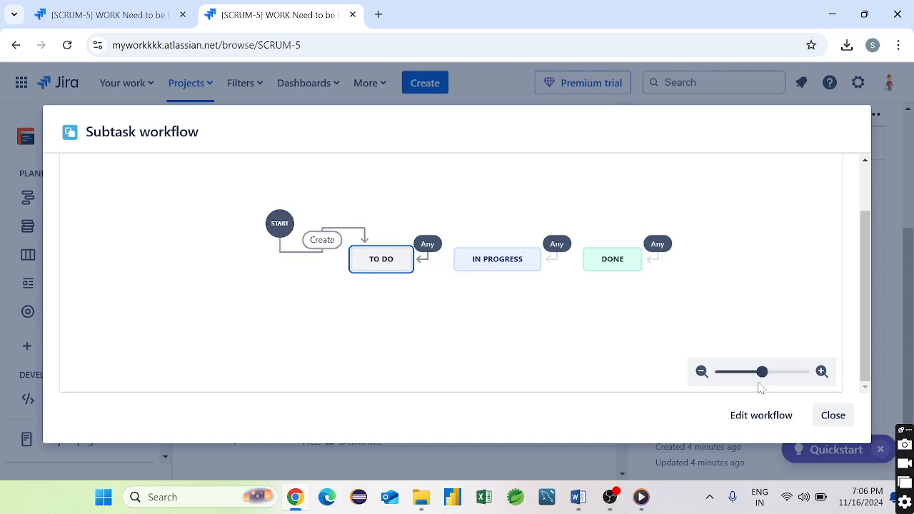
pyautogui.click(777, 422)
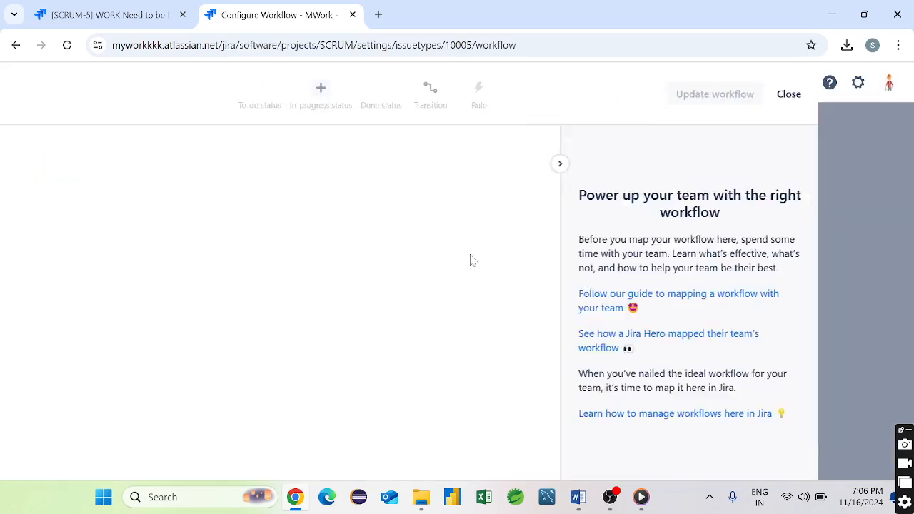
pyautogui.click(16, 45)
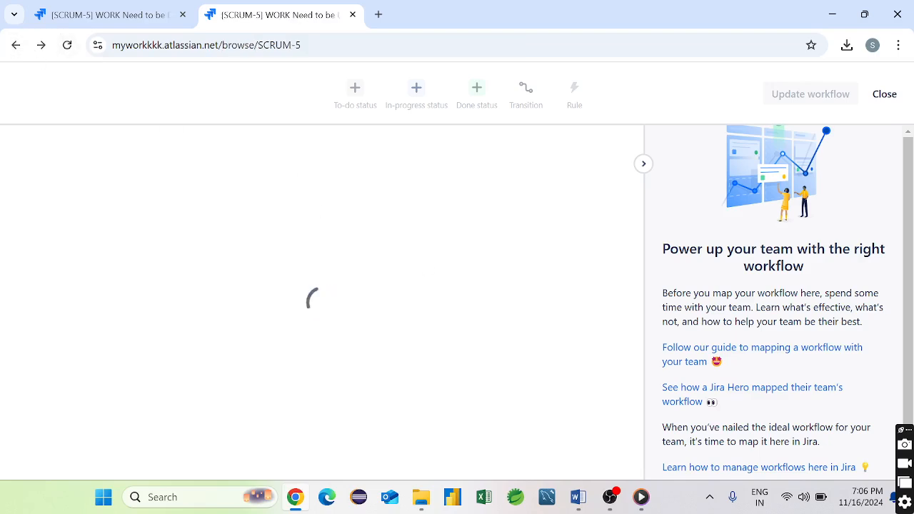
pyautogui.scroll(-3, 526, 280)
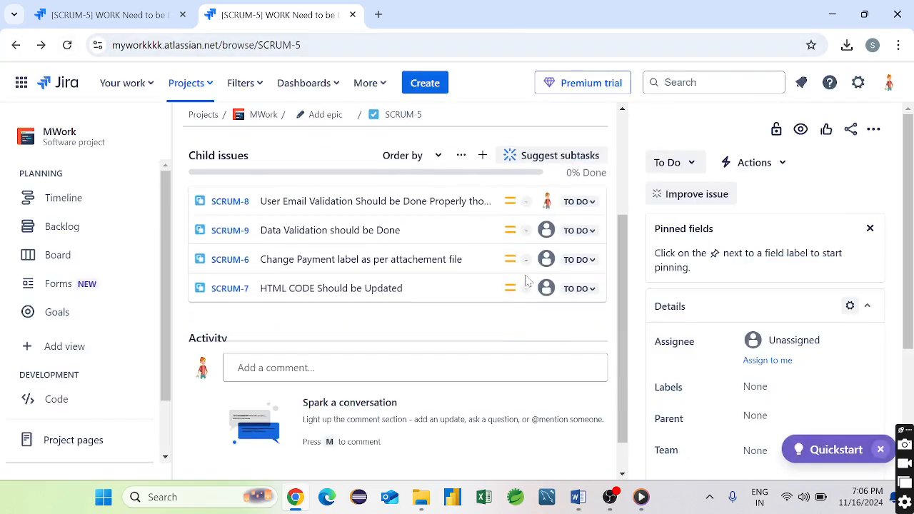
pyautogui.scroll(-3, 782, 444)
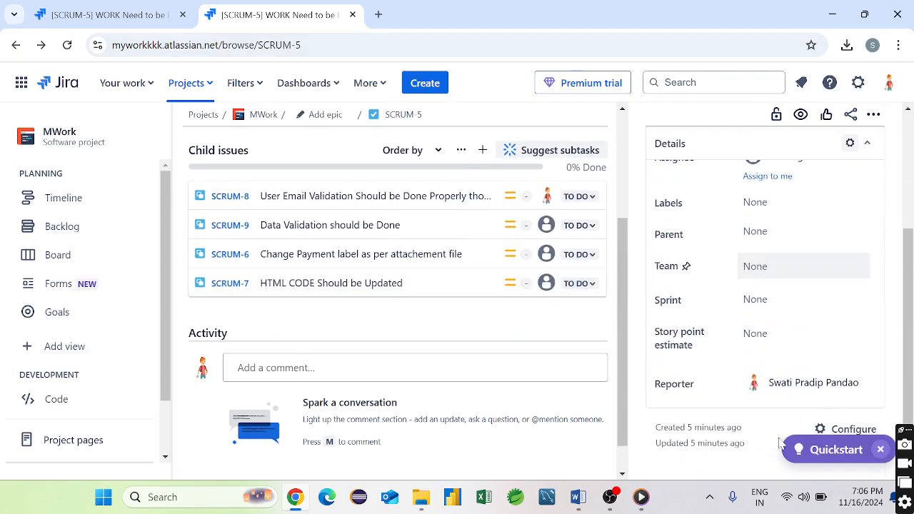
pyautogui.click(761, 326)
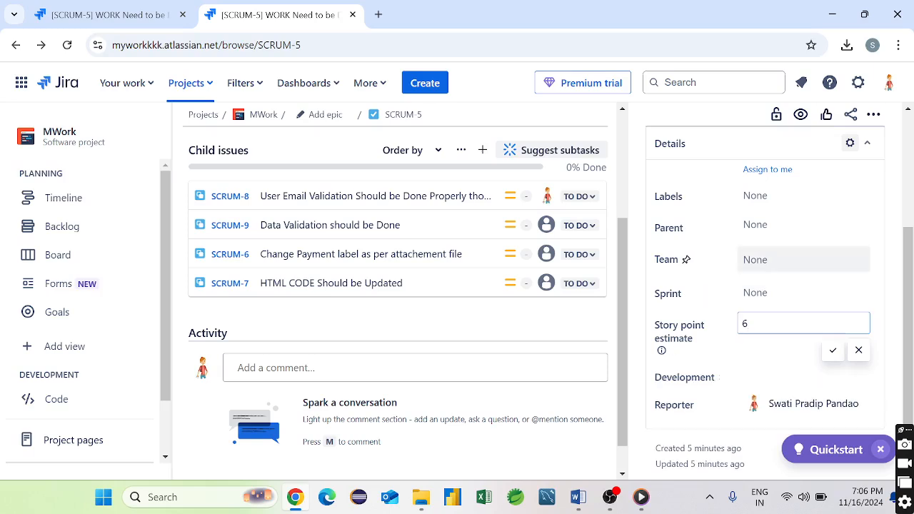
# - Save an estimate of 6 on SCRUM-5, leaving Team unset and discarding the 'Form Updation' label
pyautogui.click(756, 260)
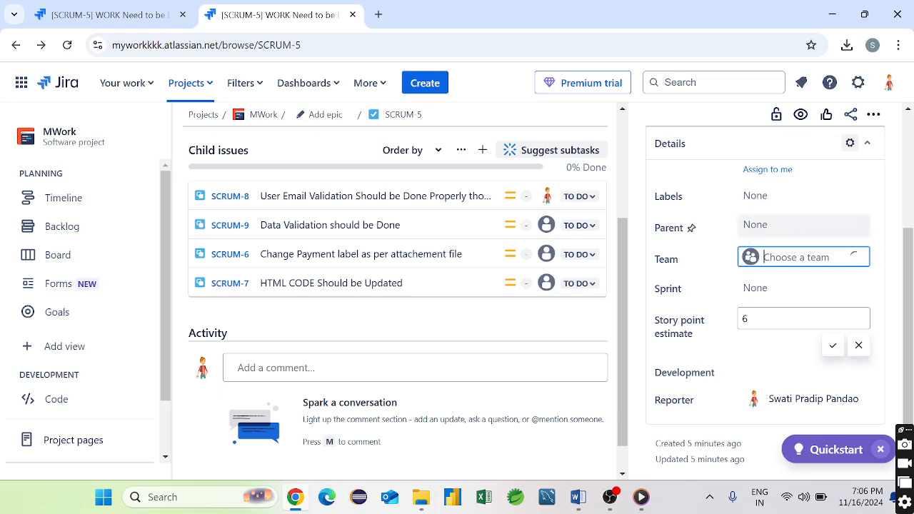
pyautogui.click(752, 205)
pyautogui.click(748, 203)
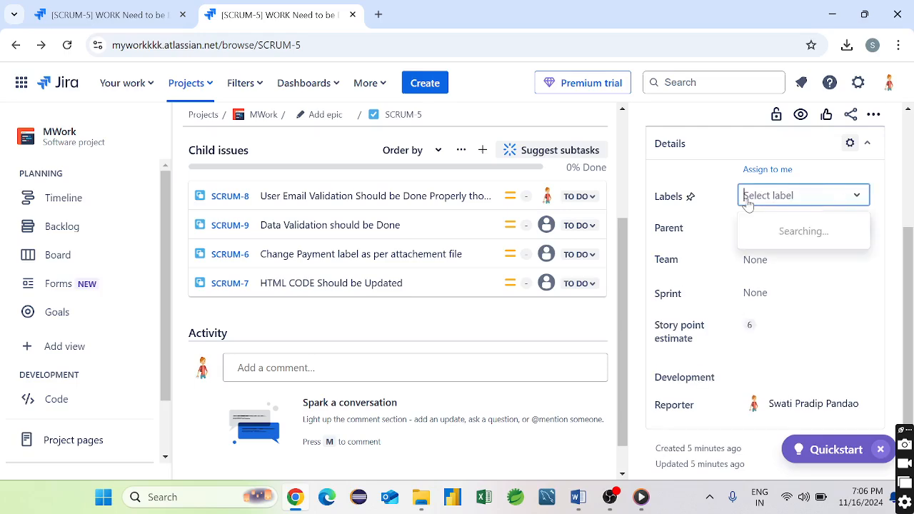
pyautogui.write('Fo')
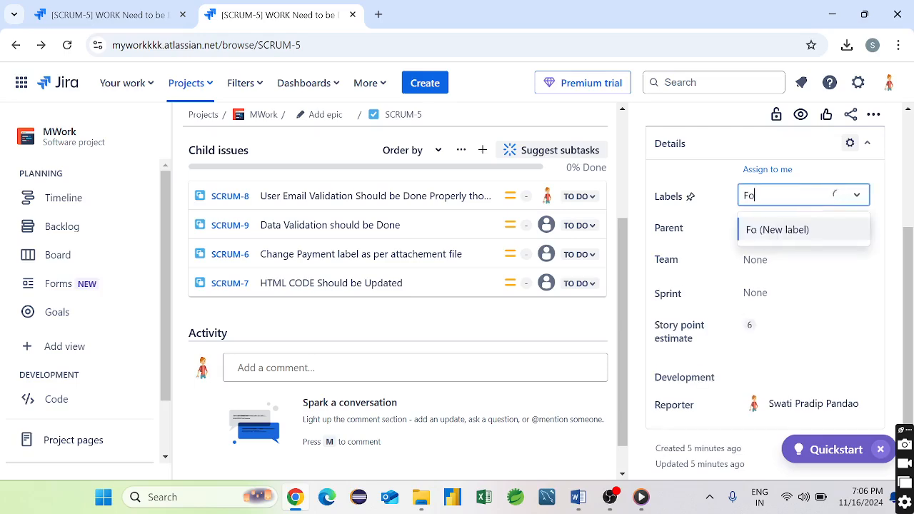
pyautogui.write('rm Upd')
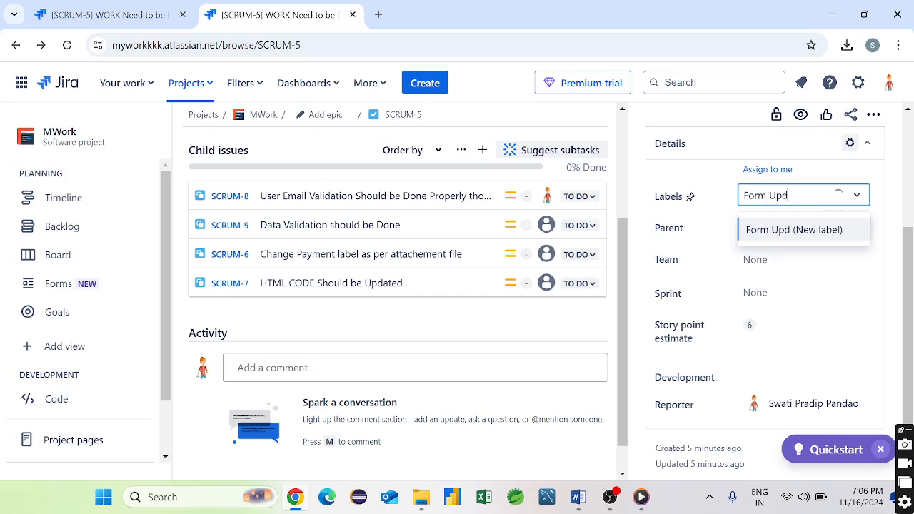
pyautogui.write('ation')
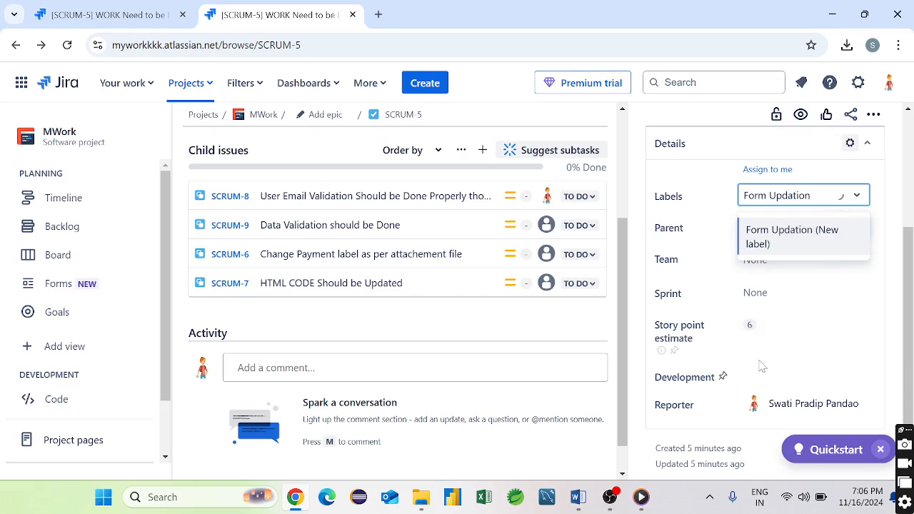
pyautogui.click(760, 384)
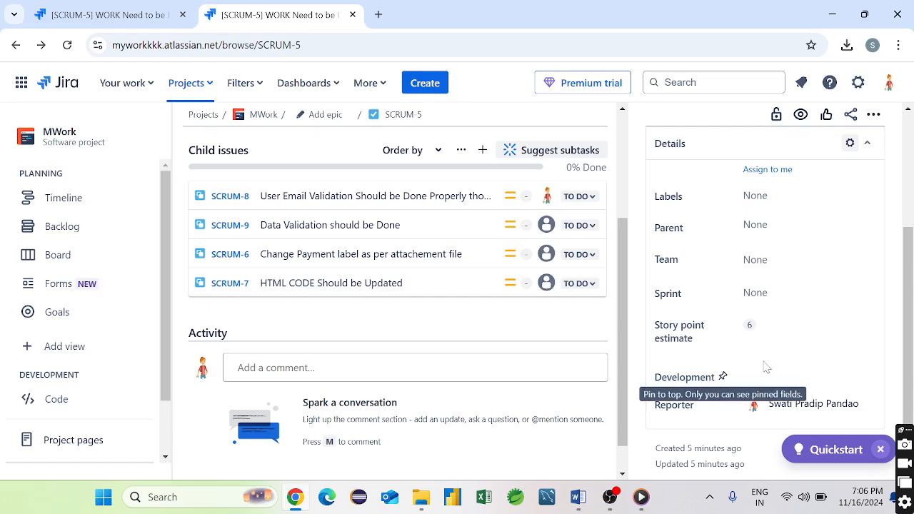
pyautogui.scroll(-1, 767, 367)
pyautogui.scroll(3, 810, 253)
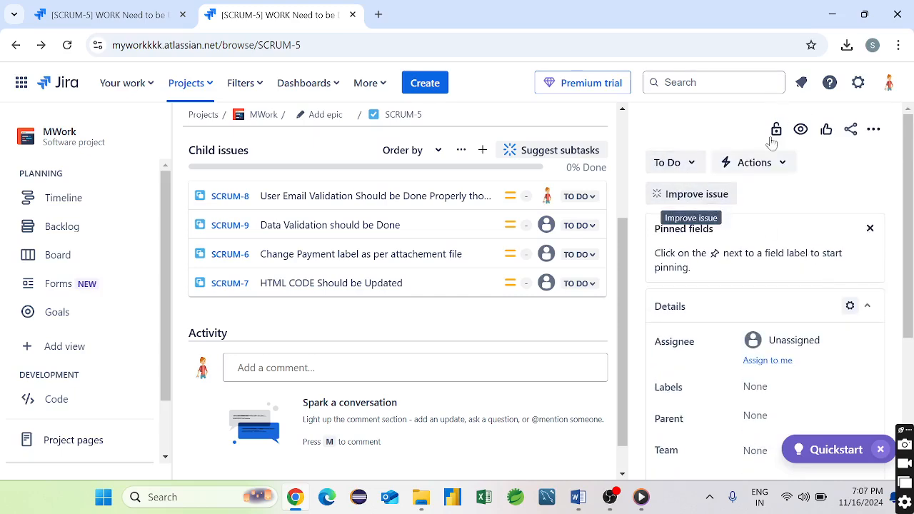
# - Look over the Actions menu, then bring up the Create issue form
pyautogui.click(771, 163)
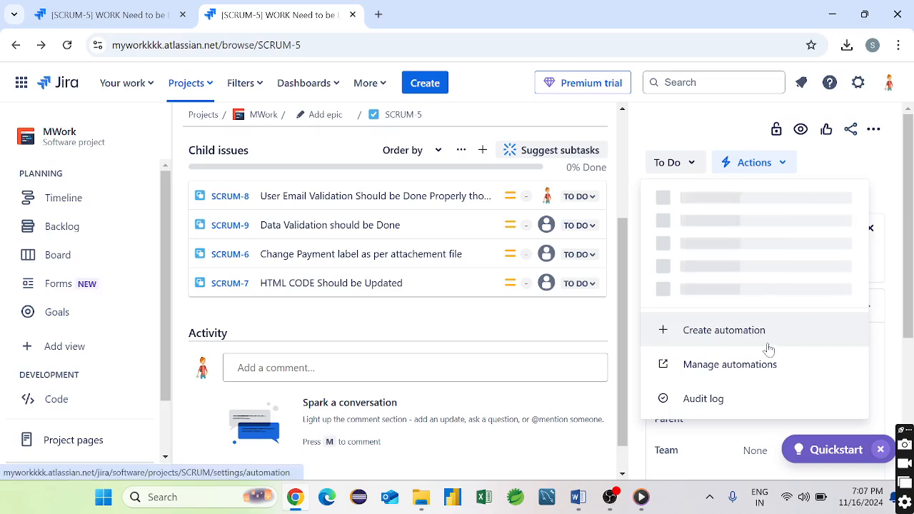
pyautogui.click(420, 85)
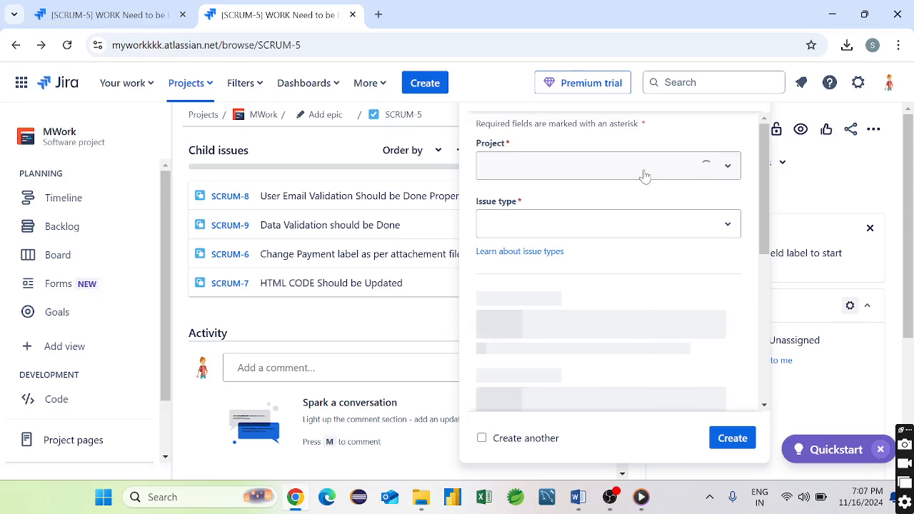
# - Fill in the new issue as a Story titled 'Ma' with status IN PROGRESS
pyautogui.click(728, 169)
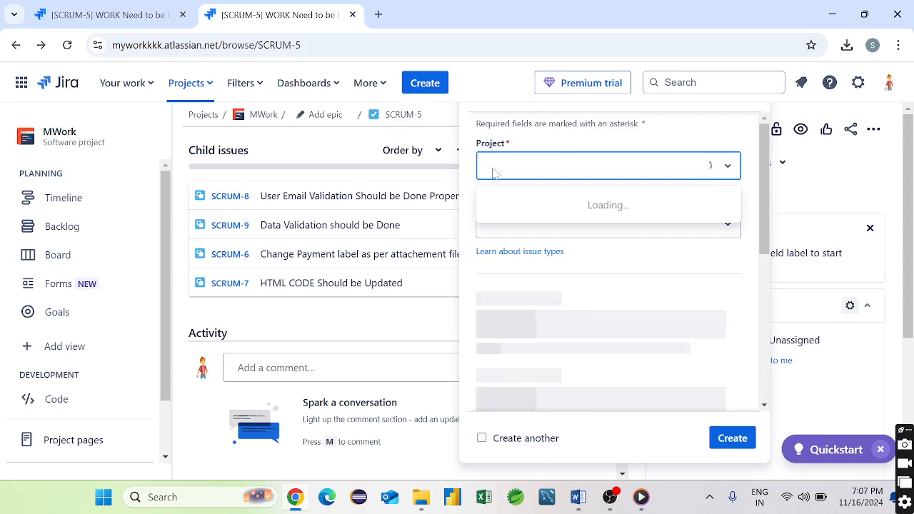
pyautogui.write('Ma')
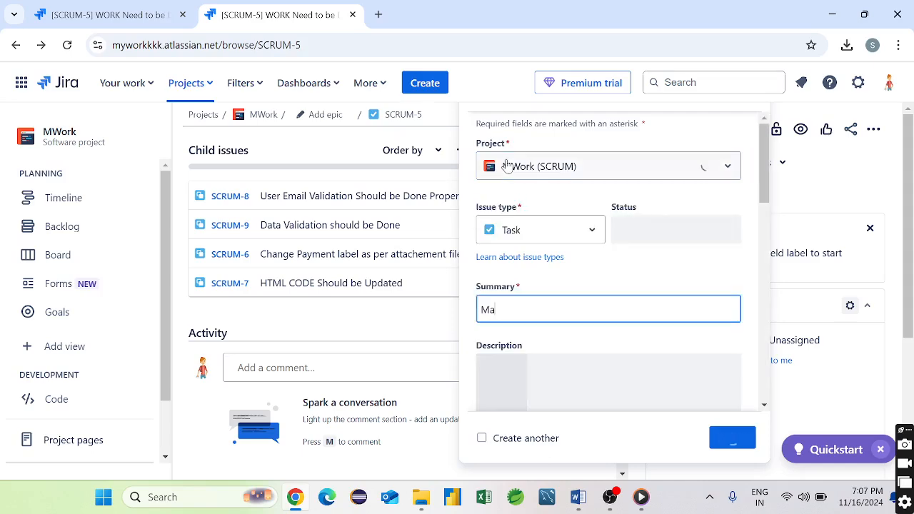
pyautogui.click(575, 240)
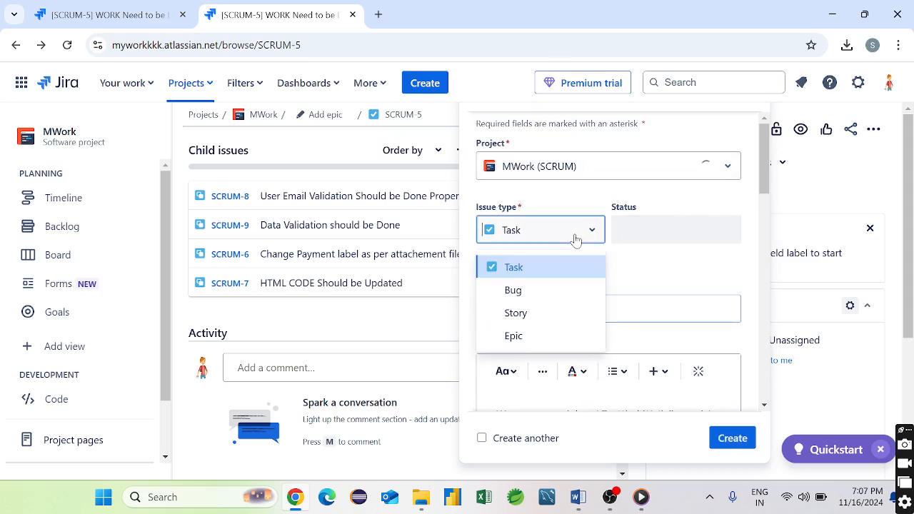
pyautogui.click(548, 320)
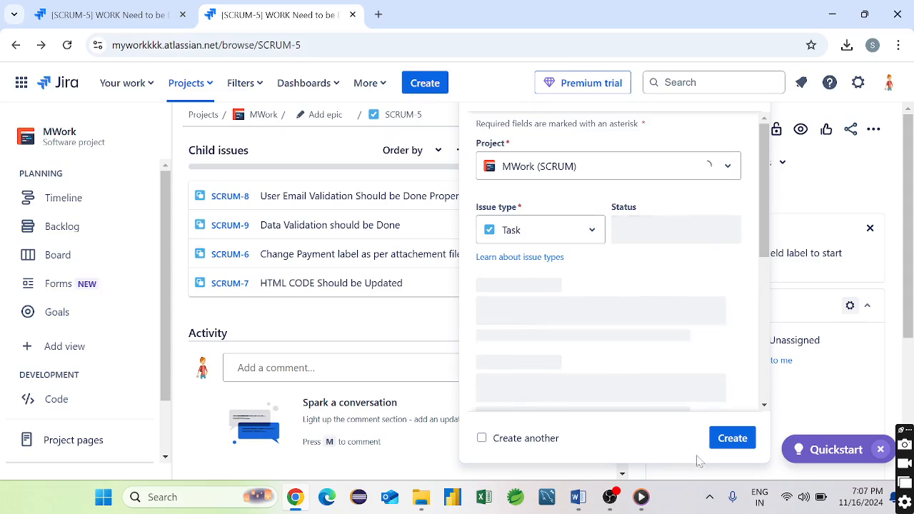
pyautogui.click(672, 238)
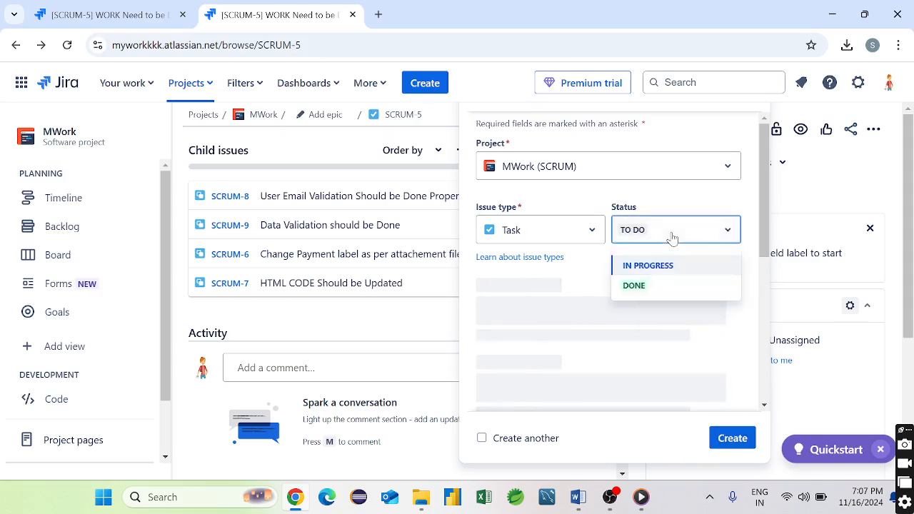
pyautogui.click(672, 268)
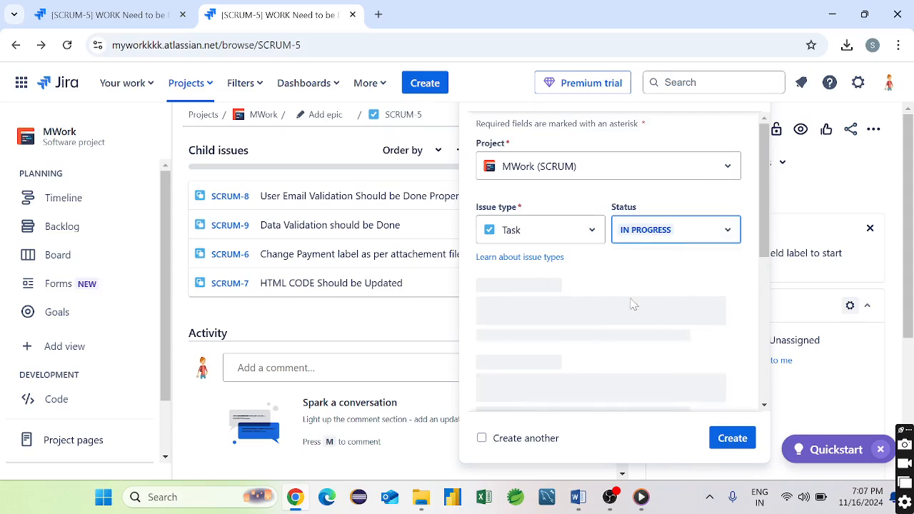
pyautogui.write('Ma')
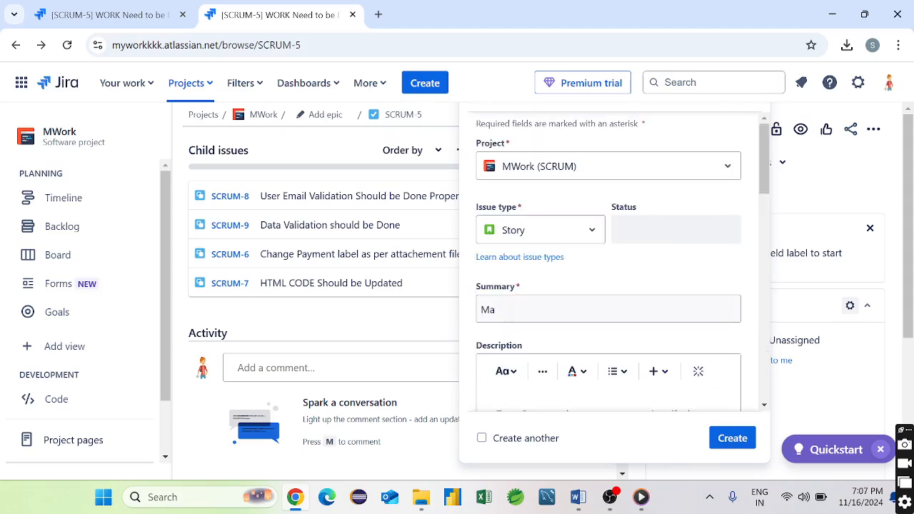
# - Keep the linked-issue type as 'blocks' and submit the new issue
pyautogui.scroll(-5, 631, 304)
pyautogui.scroll(-6, 631, 304)
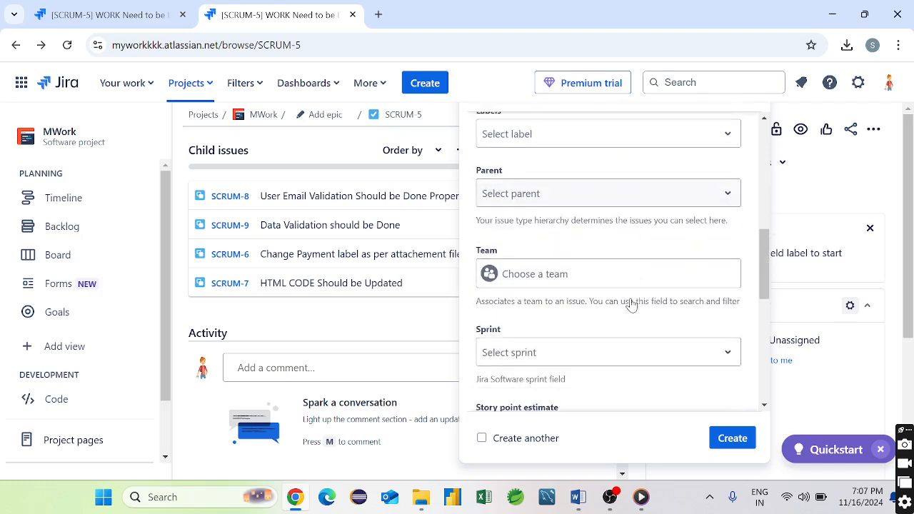
pyautogui.scroll(-1, 631, 304)
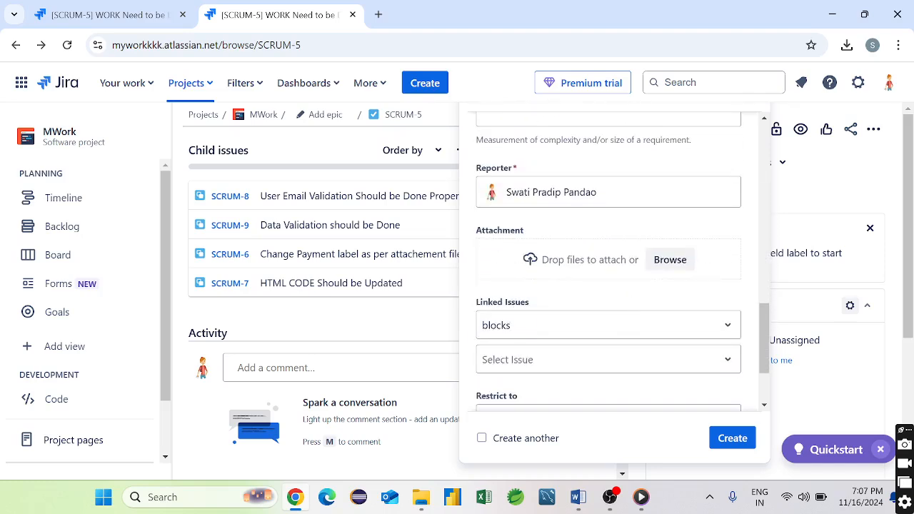
pyautogui.scroll(-3, 626, 290)
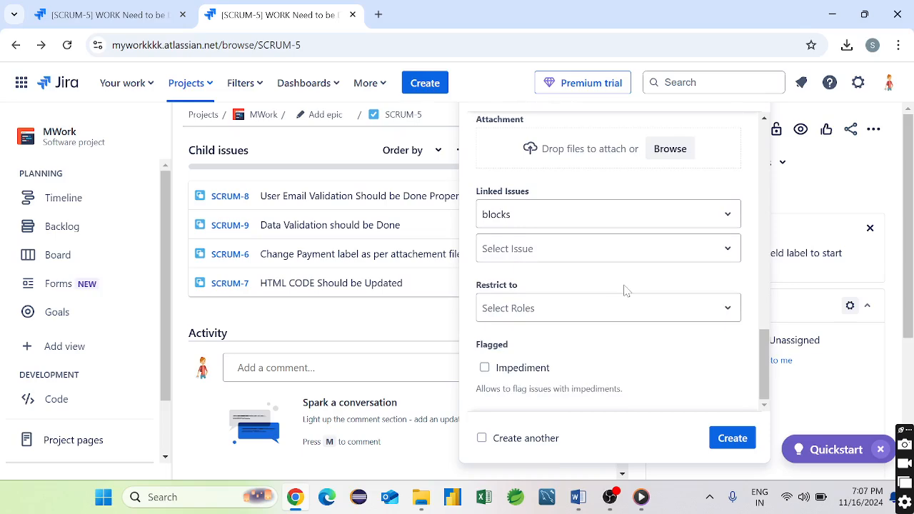
pyautogui.scroll(4, 625, 290)
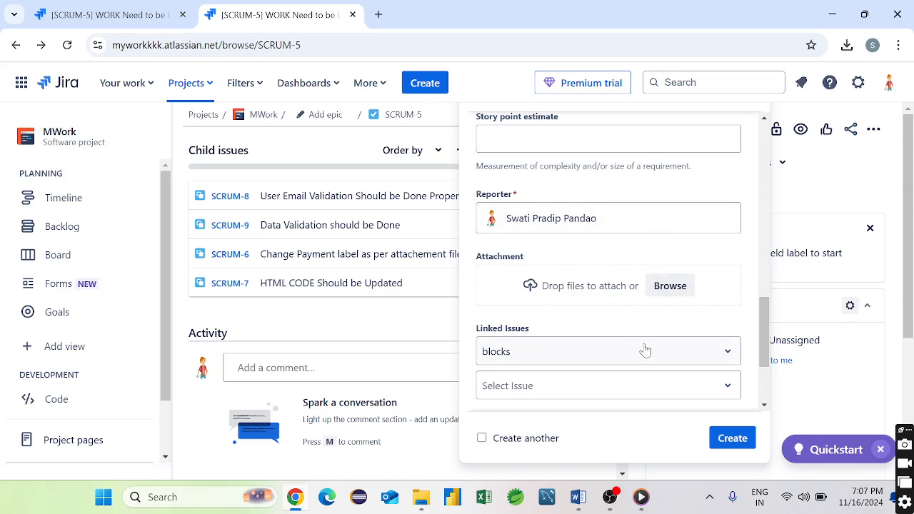
pyautogui.scroll(-4, 647, 350)
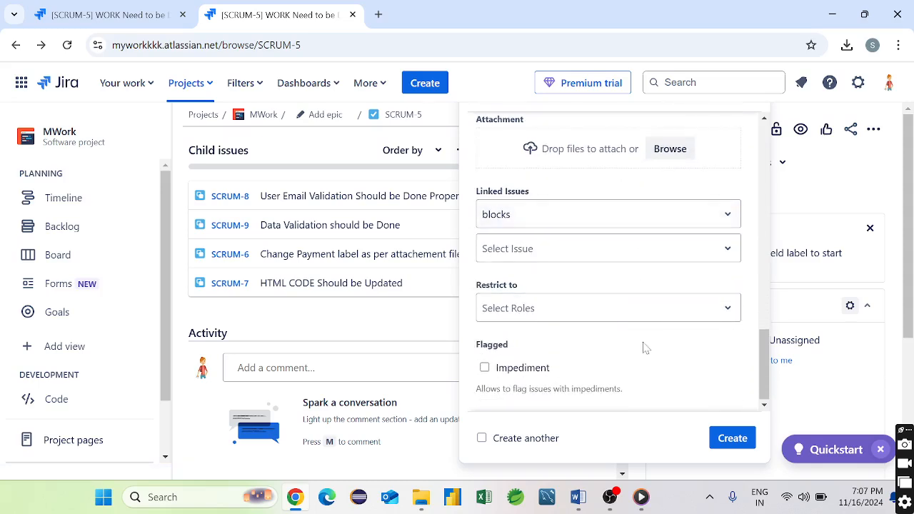
pyautogui.click(706, 218)
pyautogui.click(706, 218)
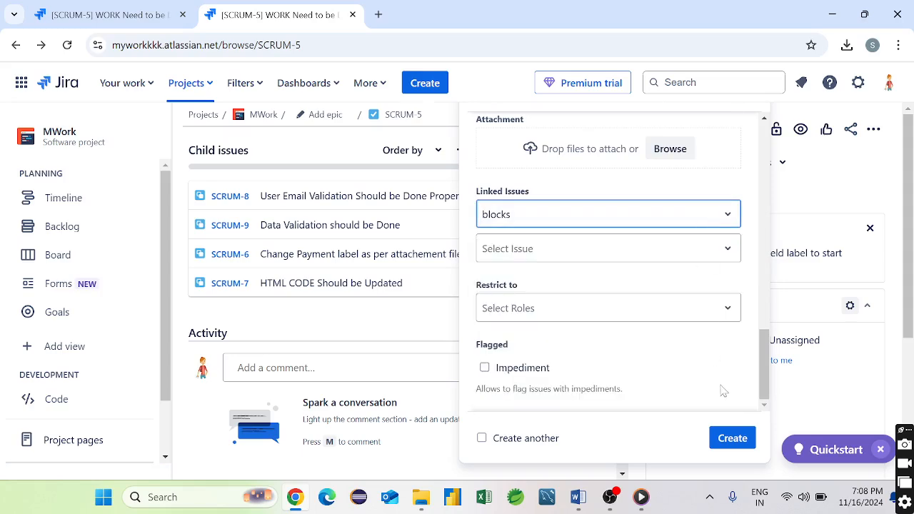
pyautogui.click(734, 439)
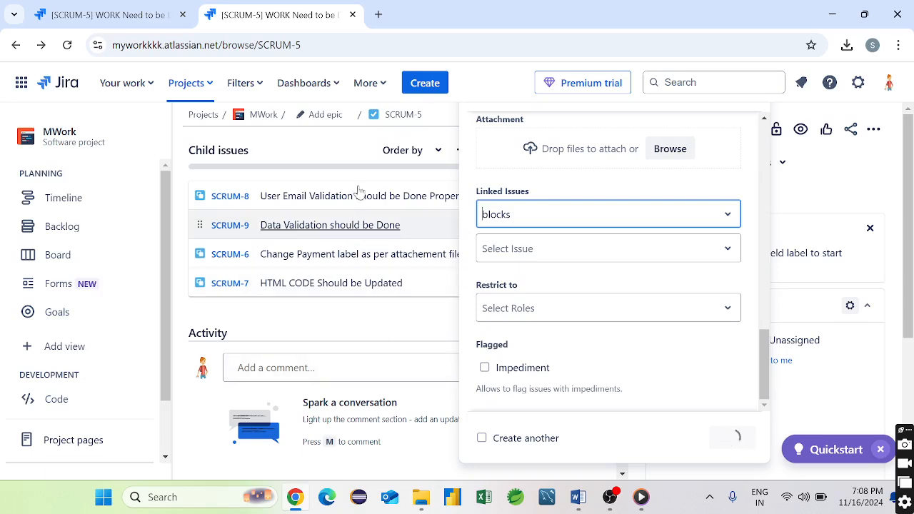
pyautogui.scroll(3, 450, 286)
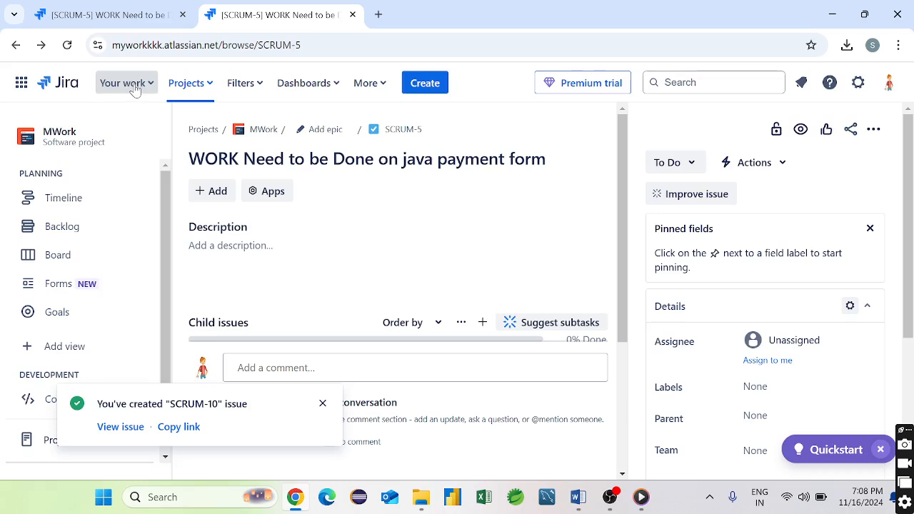
# - Go to the MWork board, copy the link to SCRUM-10 and open it from the notice
pyautogui.click(182, 87)
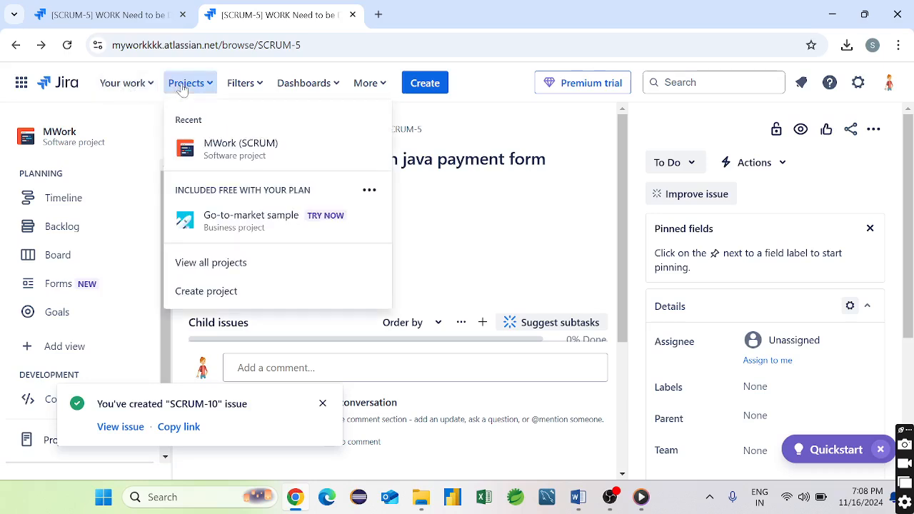
pyautogui.click(234, 141)
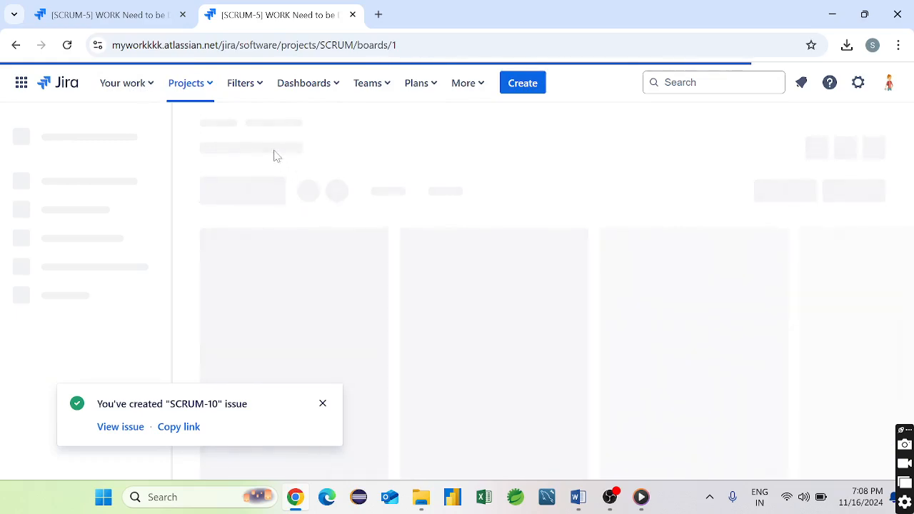
pyautogui.click(173, 427)
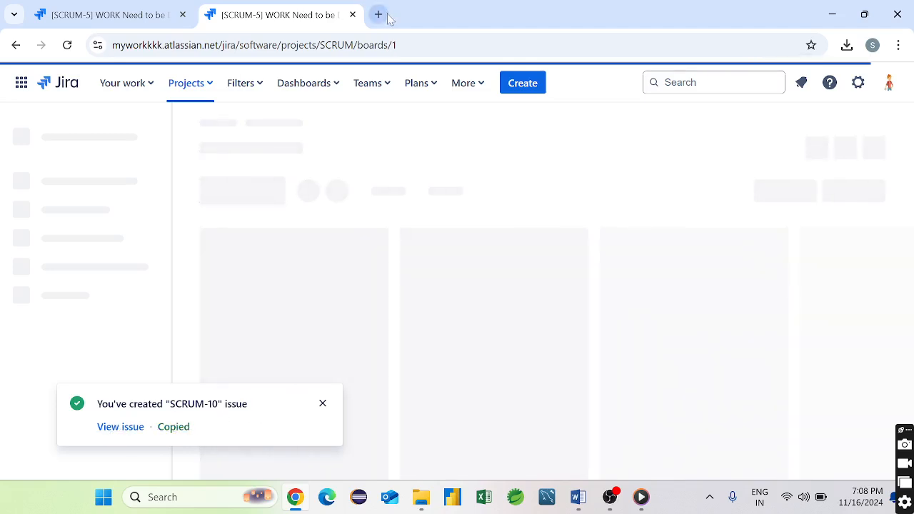
pyautogui.click(129, 431)
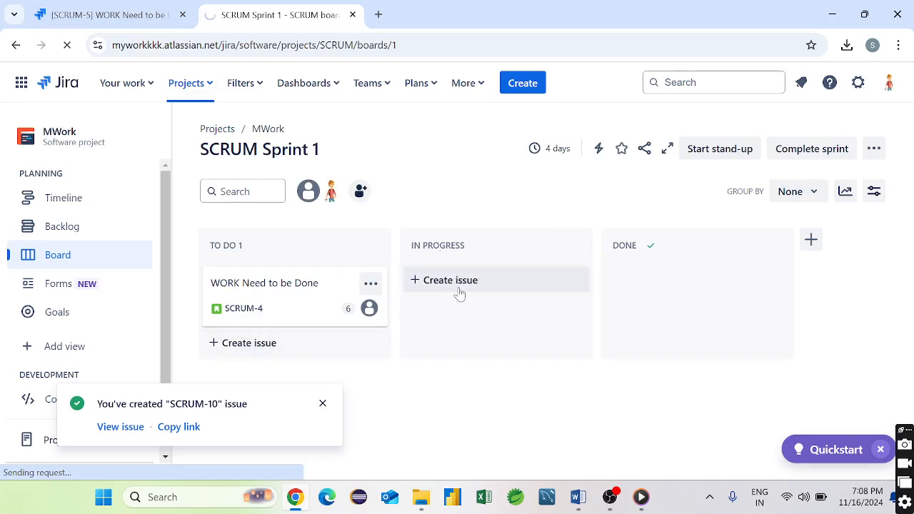
pyautogui.click(490, 281)
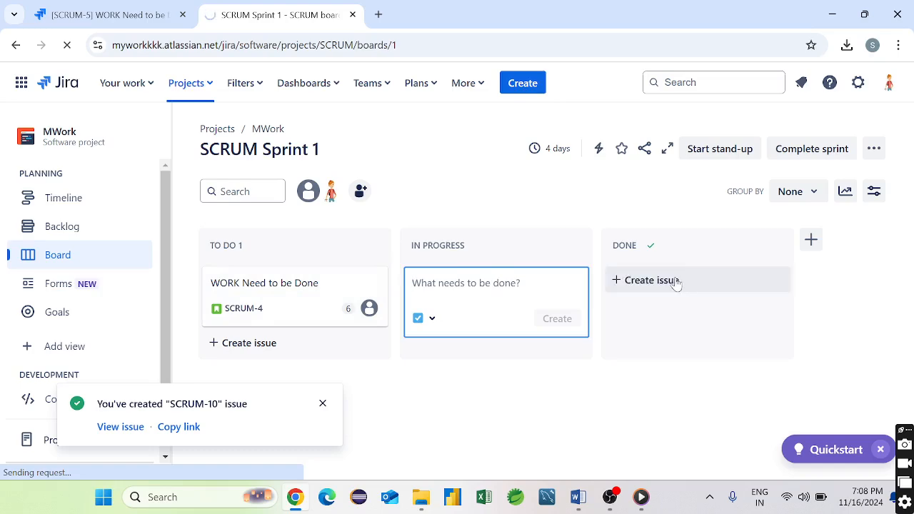
pyautogui.click(323, 405)
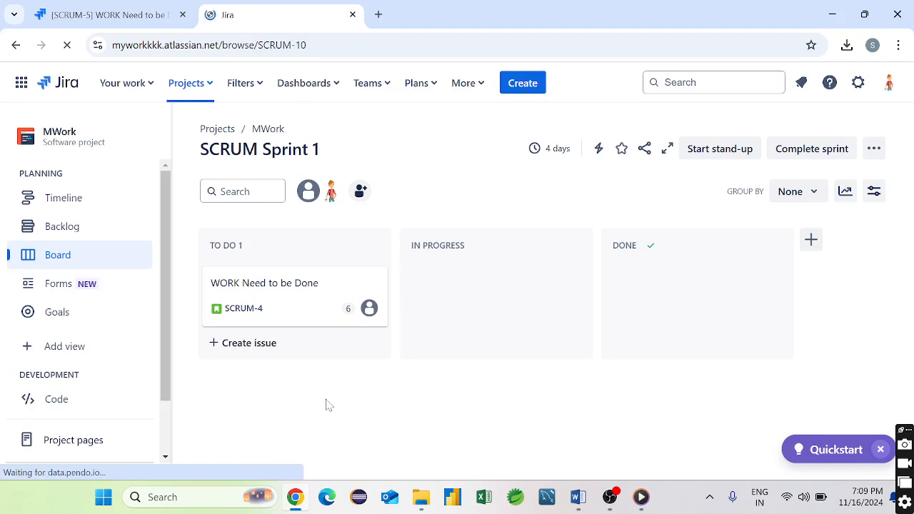
pyautogui.click(113, 5)
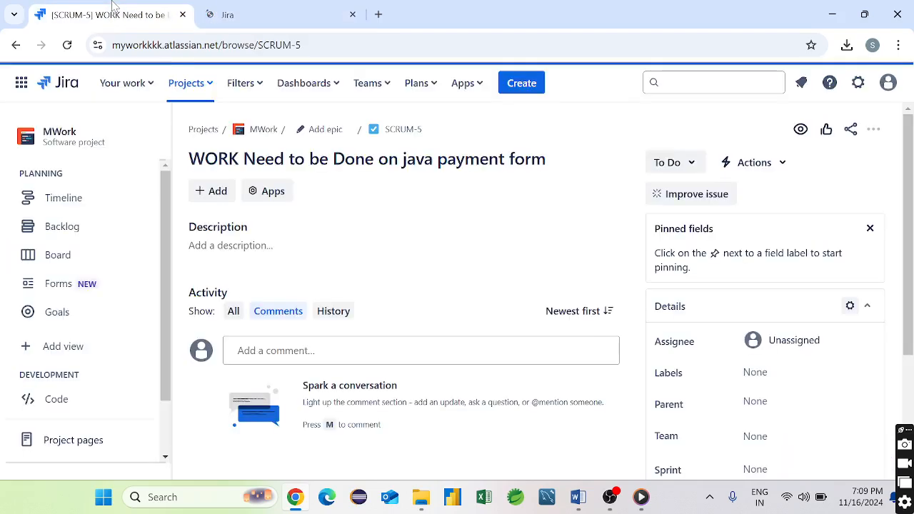
pyautogui.moveTo(615, 508)
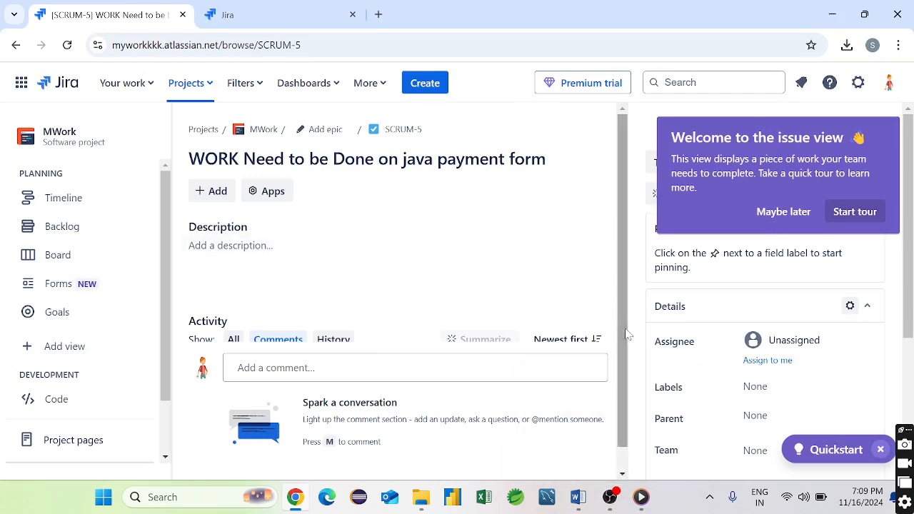
pyautogui.scroll(-1, 631, 437)
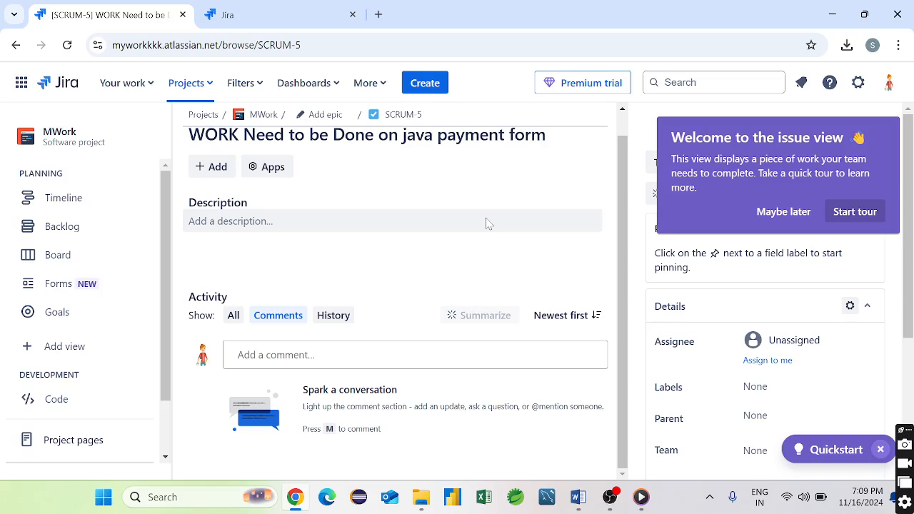
pyautogui.click(236, 14)
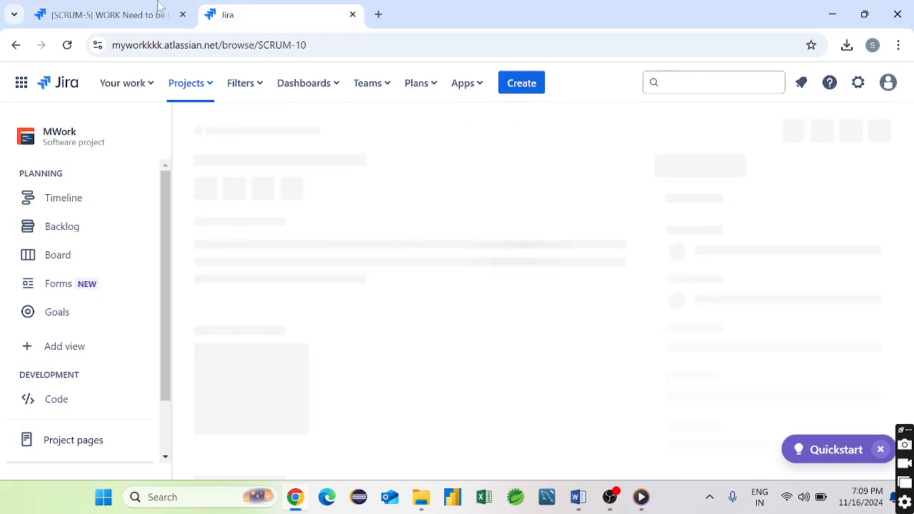
pyautogui.click(90, 5)
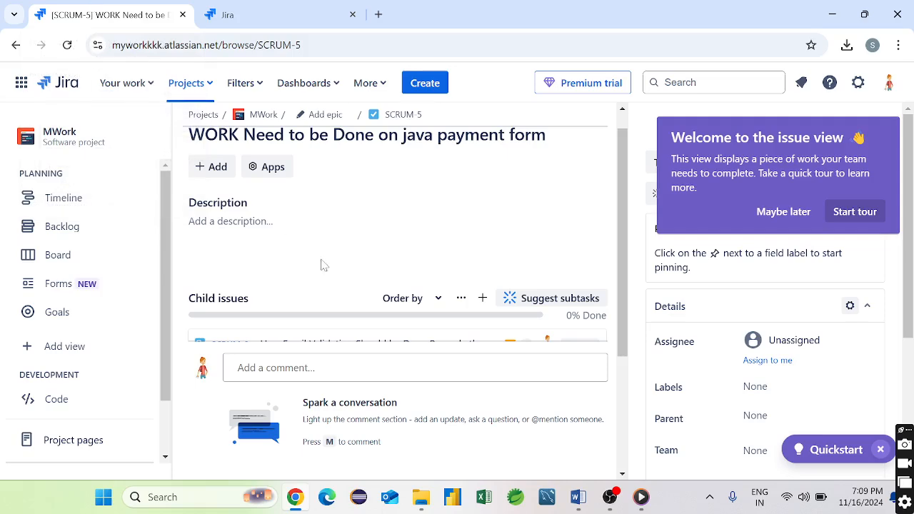
pyautogui.scroll(1, 323, 265)
pyautogui.scroll(-3, 323, 265)
pyautogui.scroll(2, 323, 265)
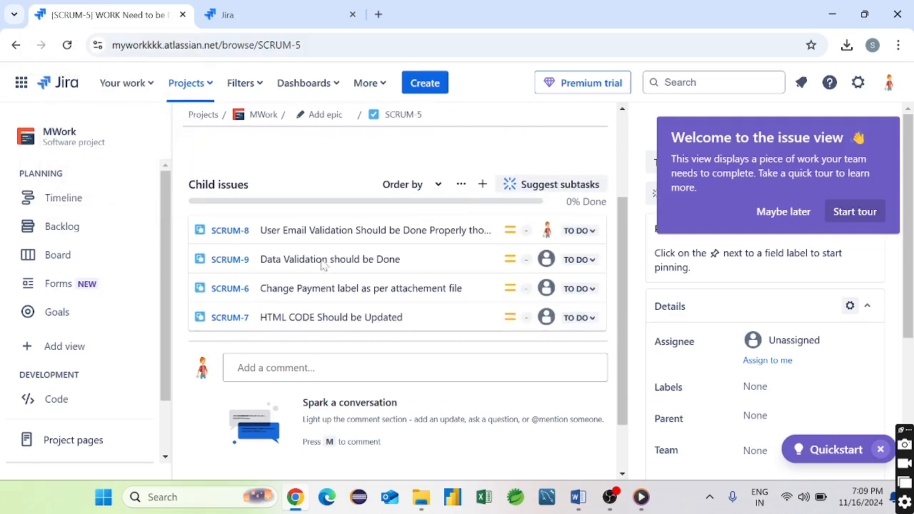
pyautogui.scroll(-2, 323, 265)
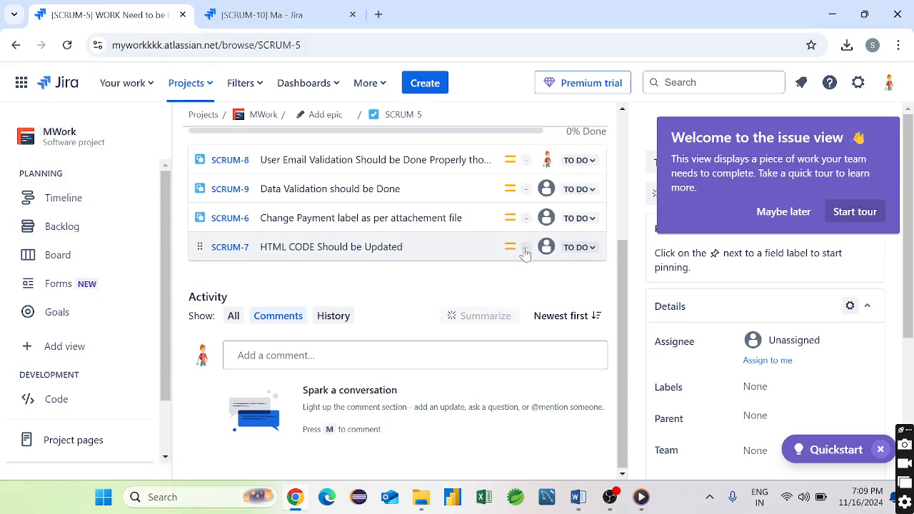
pyautogui.scroll(3, 414, 267)
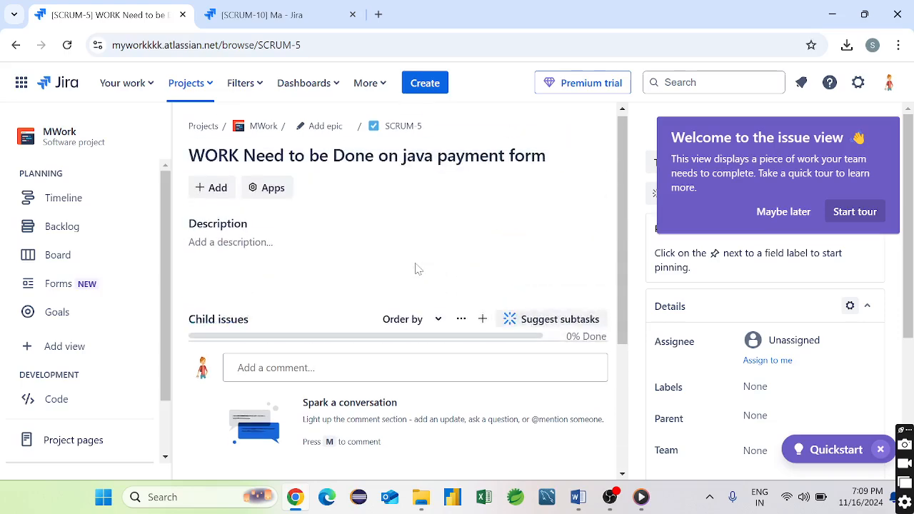
pyautogui.click(266, 15)
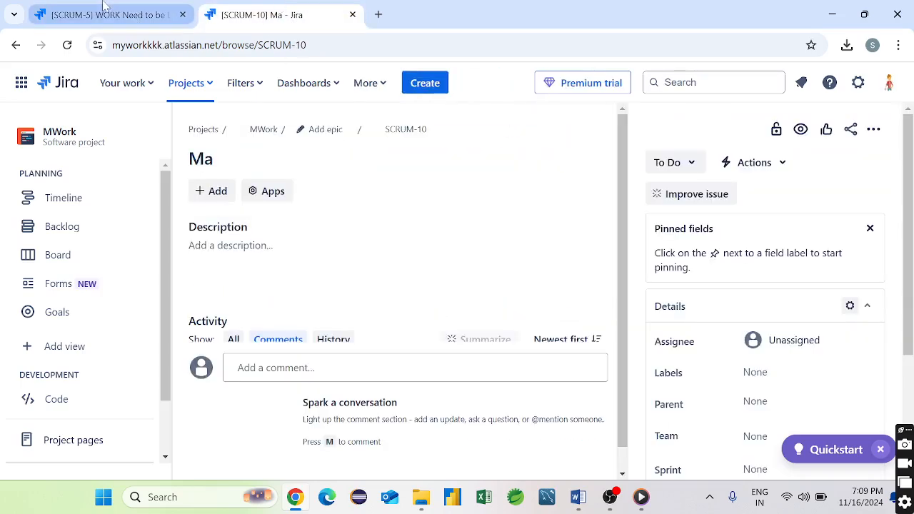
pyautogui.click(103, 6)
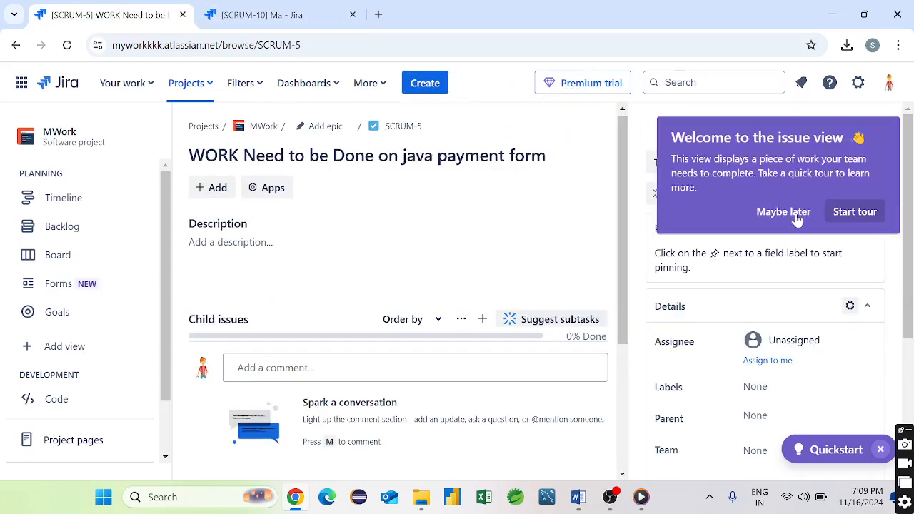